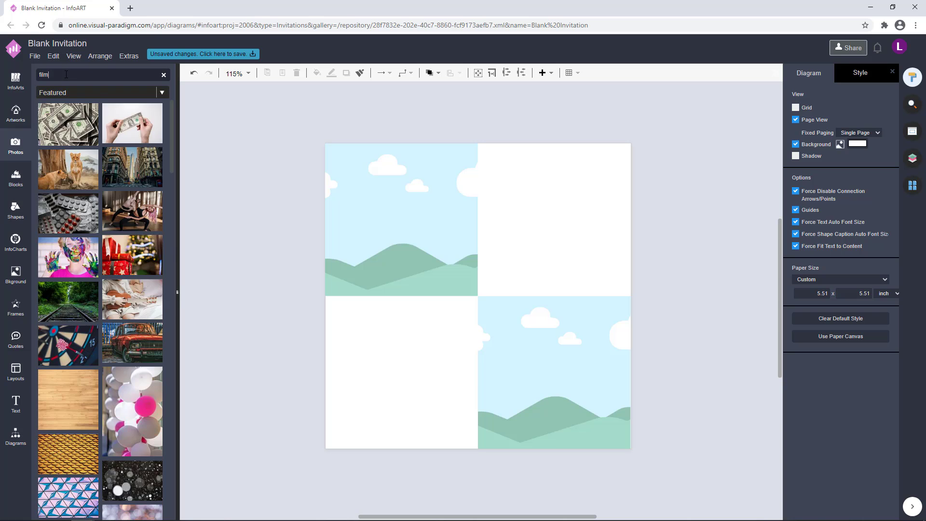
# Search the photos for "film" and add the white-background film strip photo and the black film reel photo to the canvas.
pyautogui.press('Return')
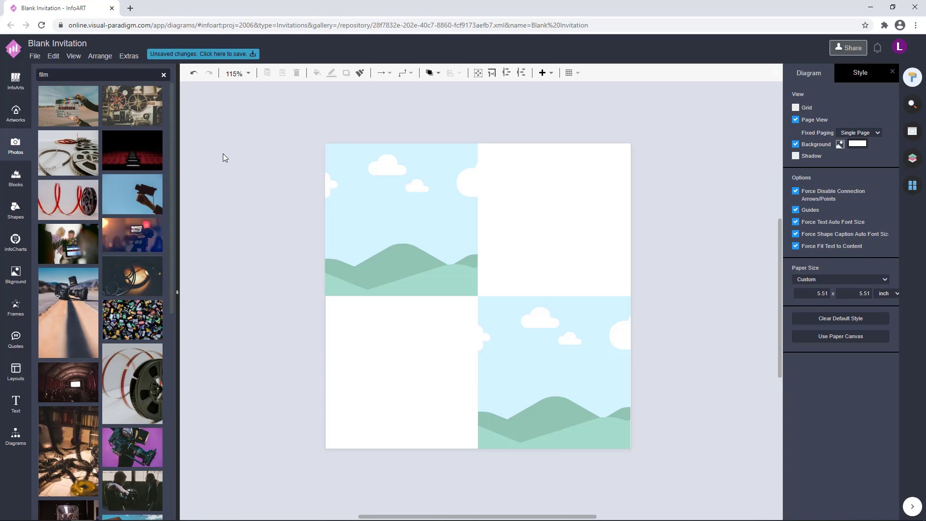
pyautogui.moveTo(222, 153); pyautogui.dragTo(222, 149)
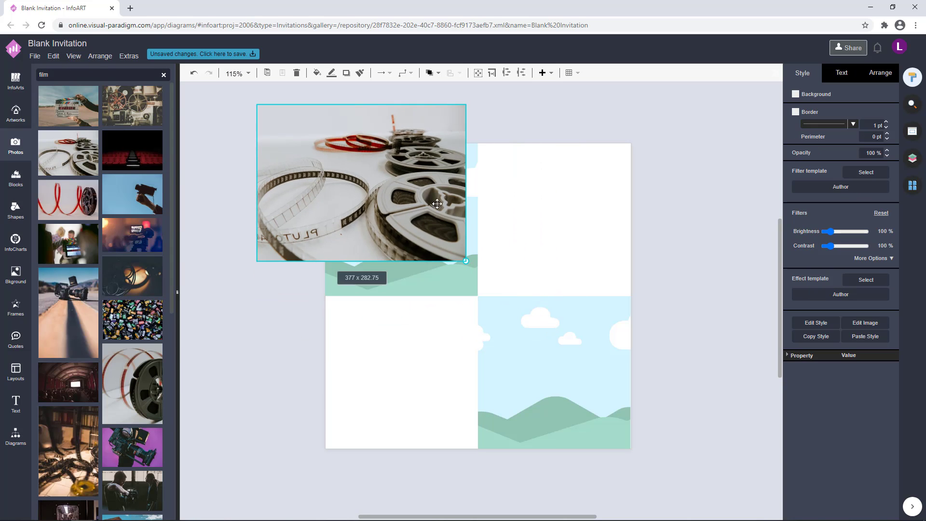
pyautogui.click(132, 384)
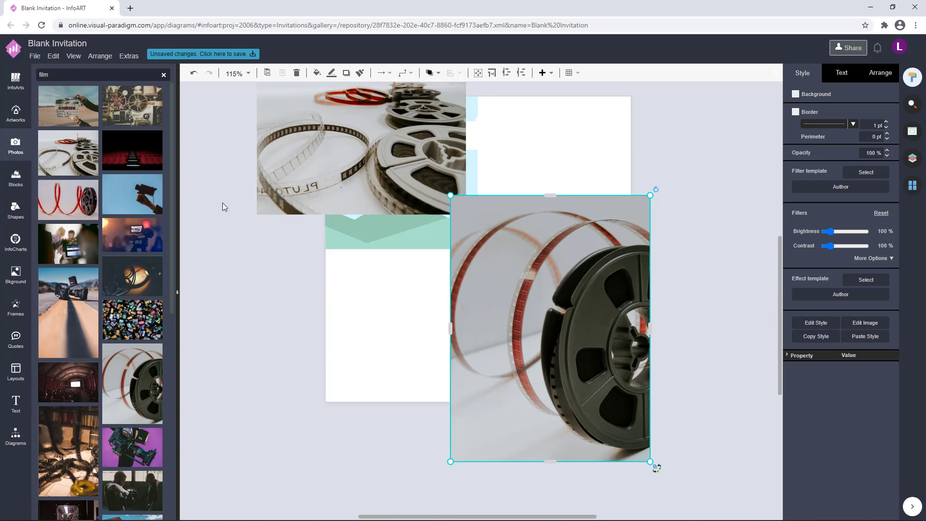
# Shrink the black film reel photo over the lower-right landscape placeholder and crop it to that square.
pyautogui.moveTo(650, 462); pyautogui.dragTo(601, 422)
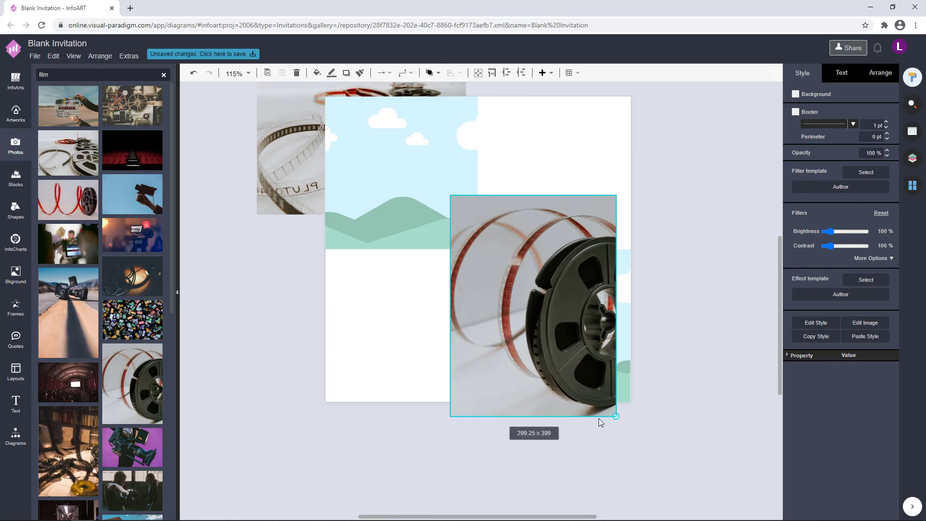
pyautogui.rightClick(569, 304)
pyautogui.click(348, 304)
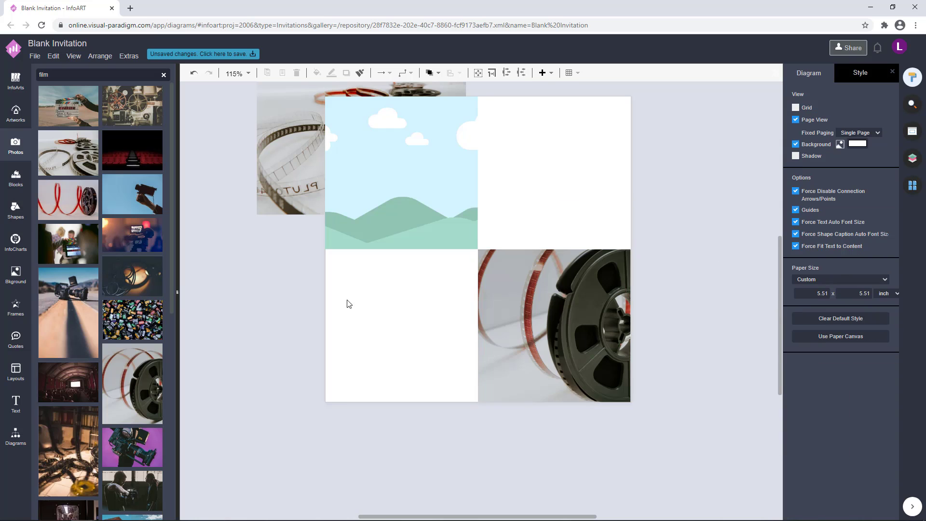
# Position the film strip photo over the upper-left landscape placeholder and crop it to that square.
pyautogui.scroll(1, 349, 304)
pyautogui.moveTo(309, 203); pyautogui.dragTo(352, 239)
pyautogui.rightClick(407, 207)
pyautogui.click(424, 333)
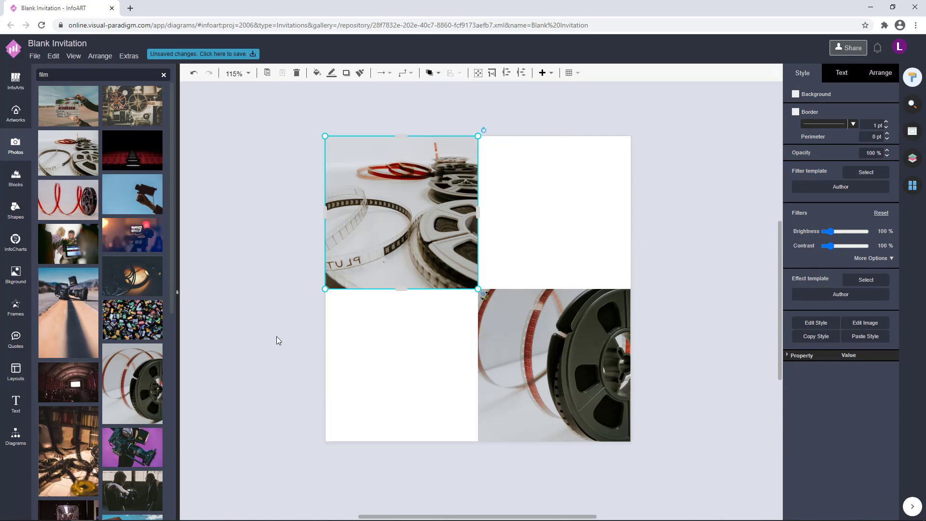
pyautogui.click(258, 333)
pyautogui.click(449, 228)
pyautogui.rightClick(449, 228)
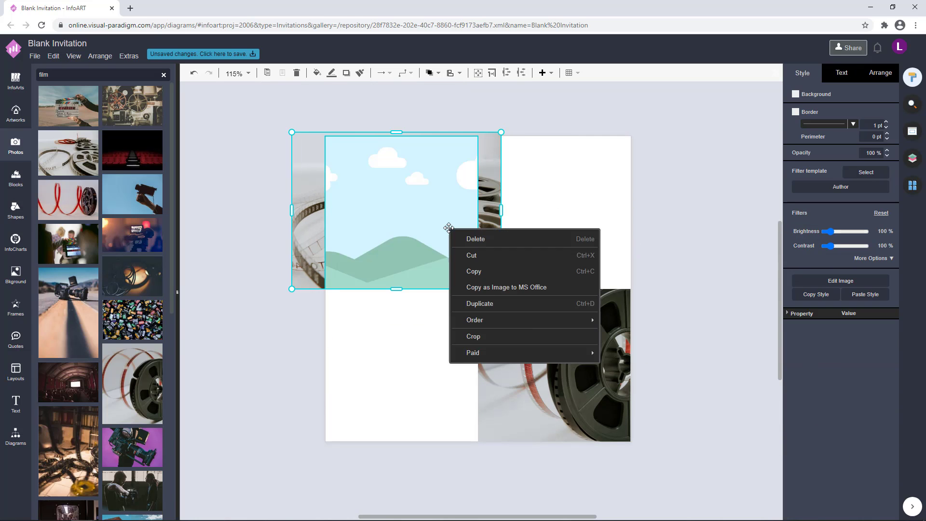
pyautogui.click(472, 336)
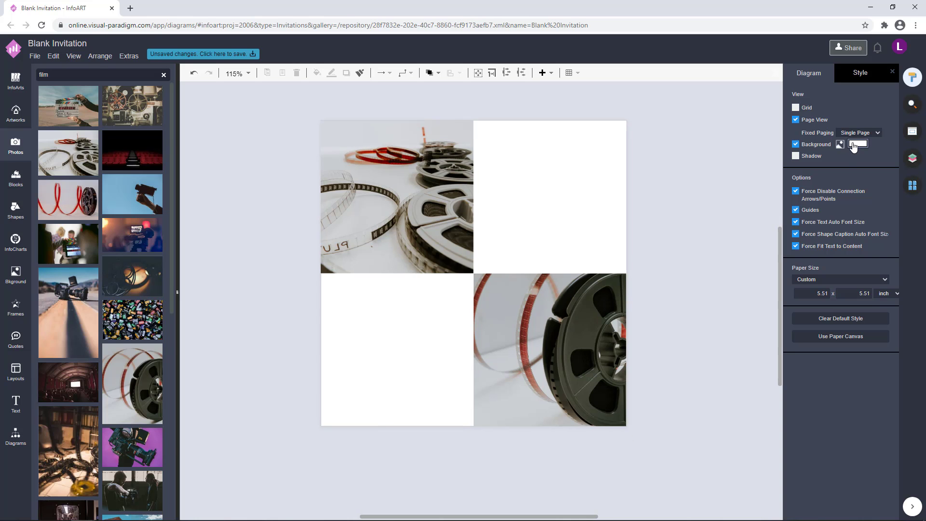
# Change the page background color to a very dark grey.
pyautogui.click(858, 143)
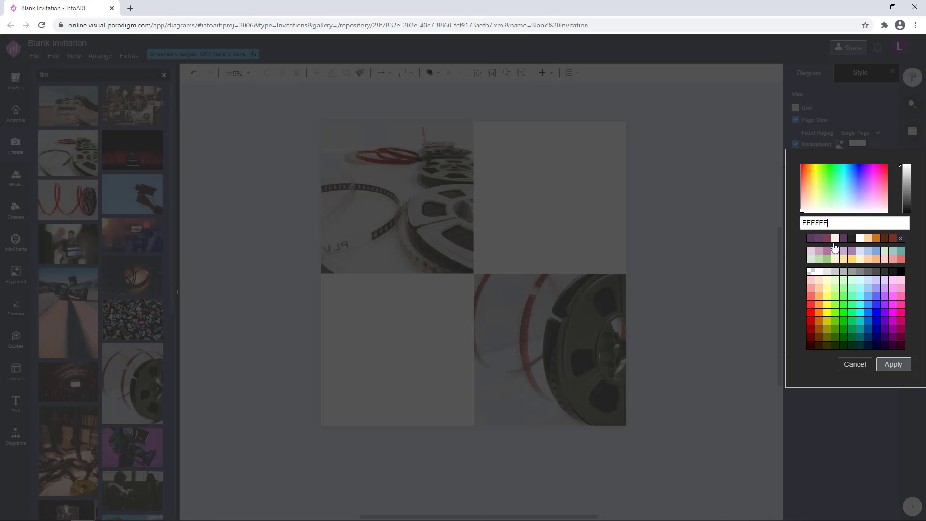
pyautogui.click(900, 209)
pyautogui.click(893, 365)
pyautogui.click(677, 211)
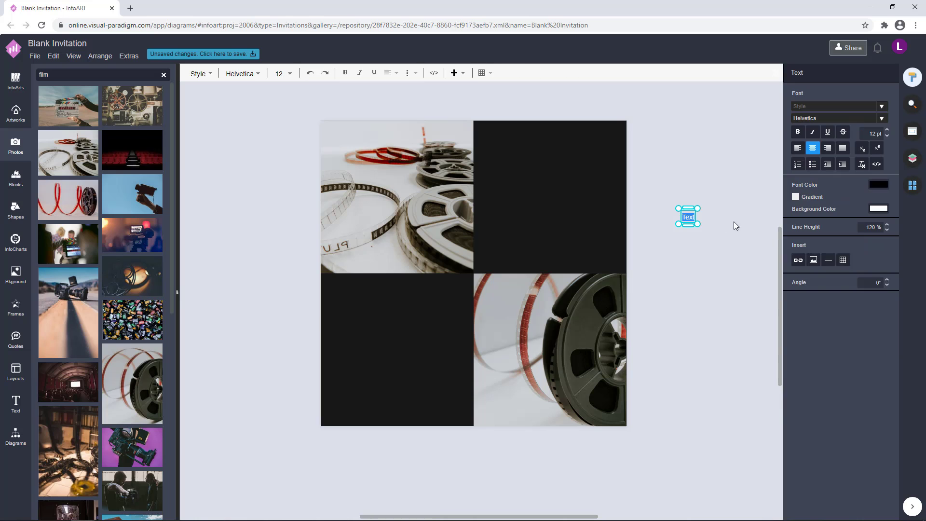
pyautogui.click(693, 161)
# Try darker, nearly black shades for the page background.
pyautogui.click(857, 143)
pyautogui.click(902, 211)
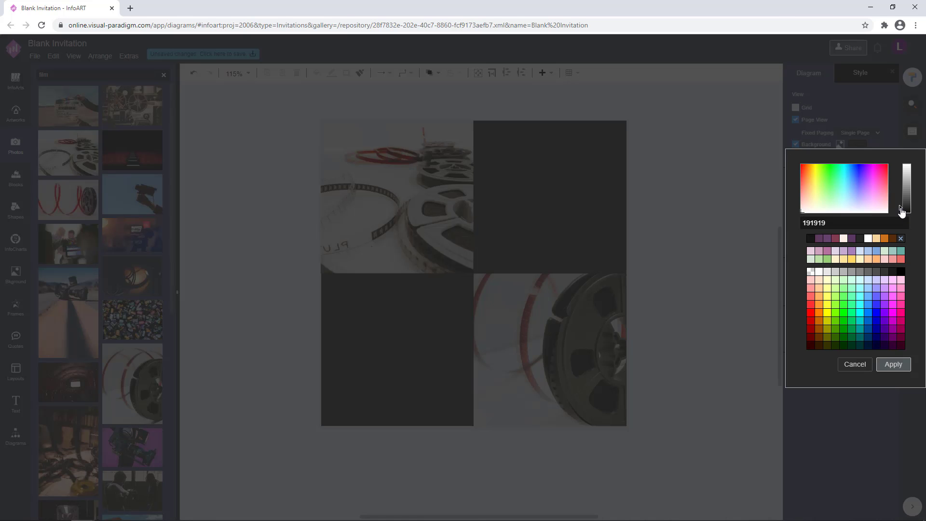
pyautogui.click(893, 364)
pyautogui.click(858, 143)
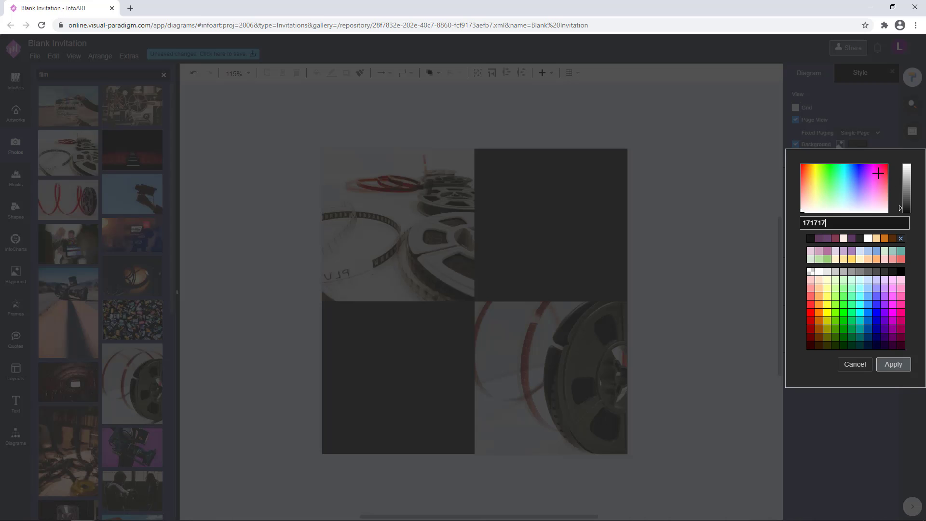
pyautogui.click(902, 212)
pyautogui.click(900, 210)
pyautogui.click(892, 365)
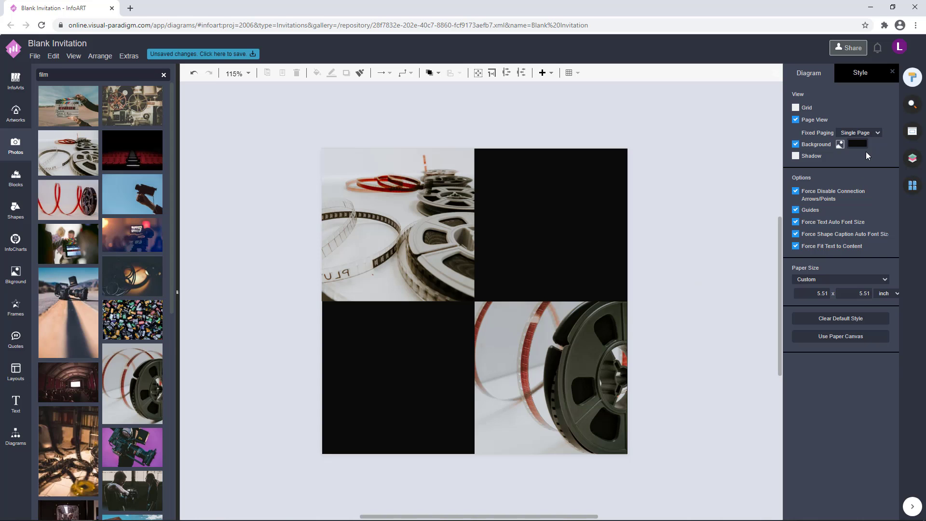
# Set the page background color to 191919.
pyautogui.click(858, 143)
pyautogui.click(905, 202)
pyautogui.click(902, 212)
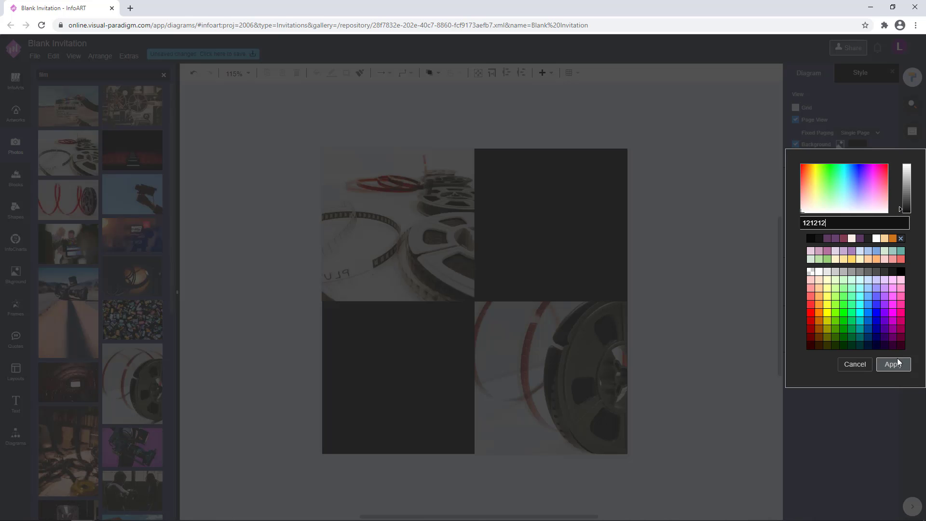
pyautogui.click(901, 211)
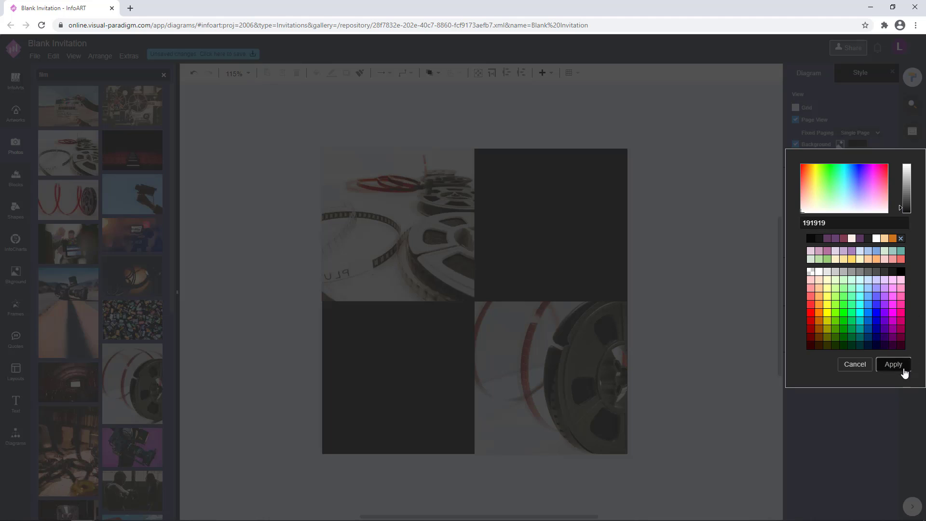
pyautogui.click(893, 365)
# Brighten the film strip photo to 117 %, and set the black reel photo's brightness to 133 % and contrast to 103 %.
pyautogui.click(392, 170)
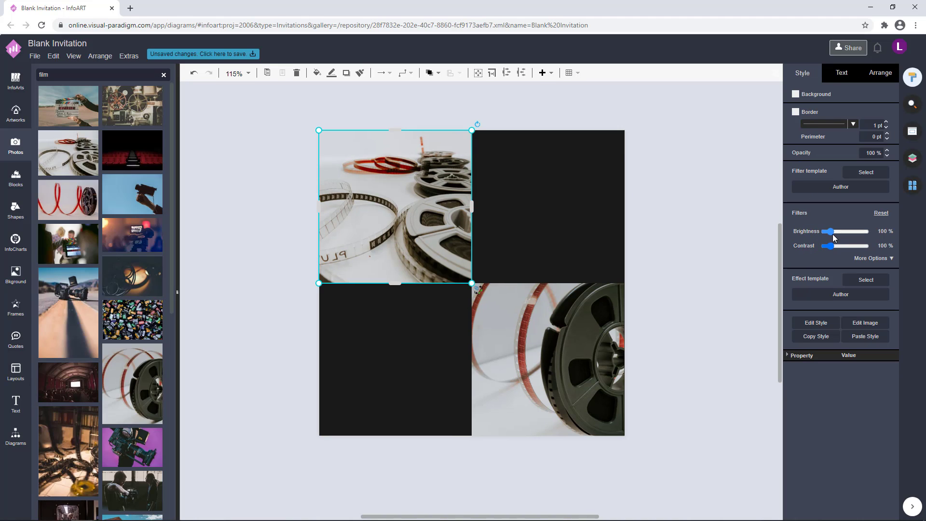
pyautogui.click(595, 296)
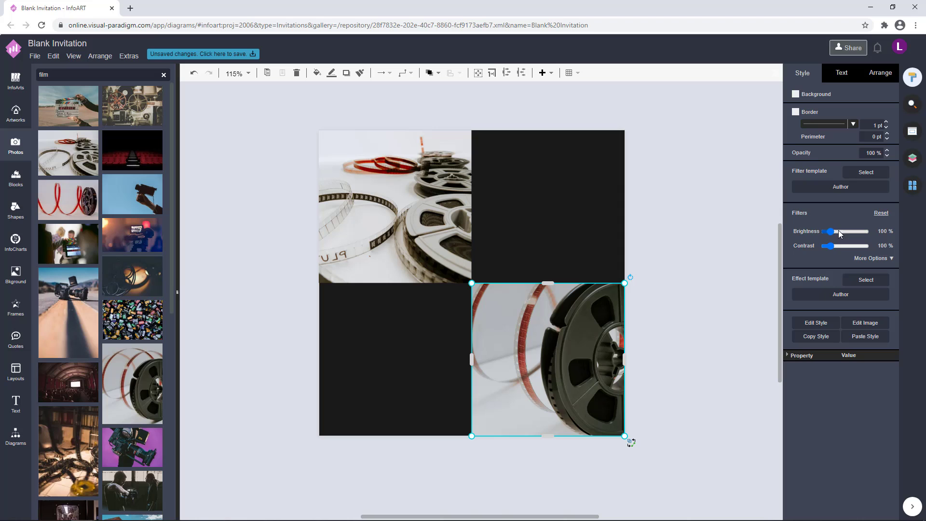
pyautogui.click(717, 229)
pyautogui.click(589, 332)
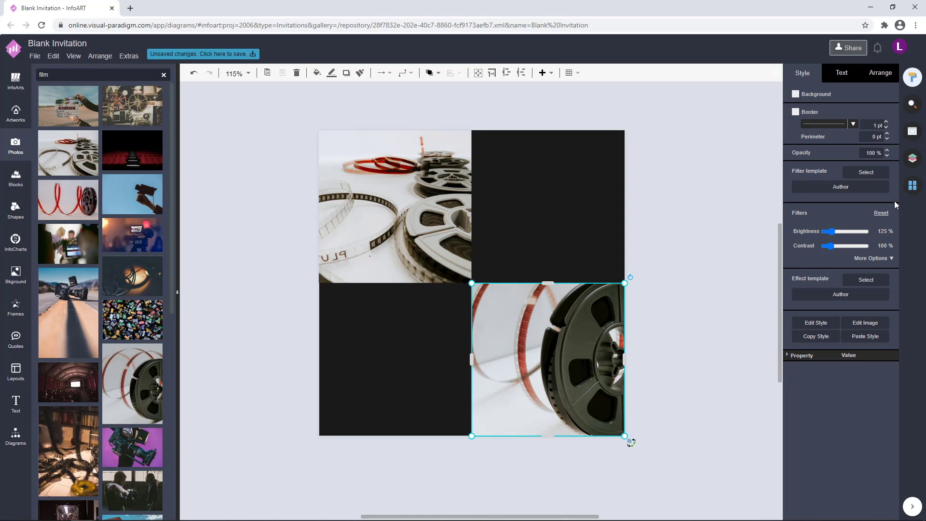
pyautogui.moveTo(831, 232); pyautogui.dragTo(833, 231)
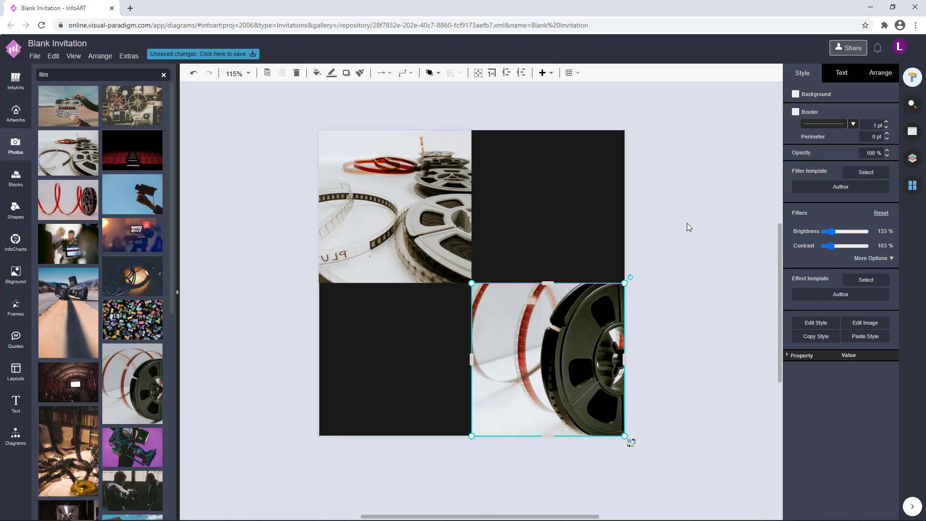
pyautogui.click(396, 229)
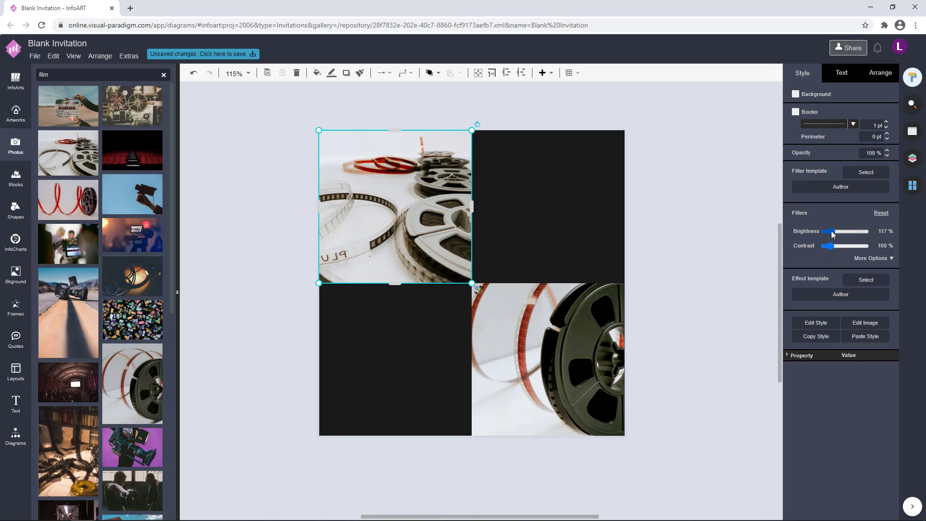
pyautogui.click(714, 245)
# Add a text box, place it enlarged on the upper-right dark square, and make its font color white.
pyautogui.doubleClick(285, 110)
pyautogui.moveTo(286, 111); pyautogui.dragTo(521, 173)
pyautogui.click(878, 181)
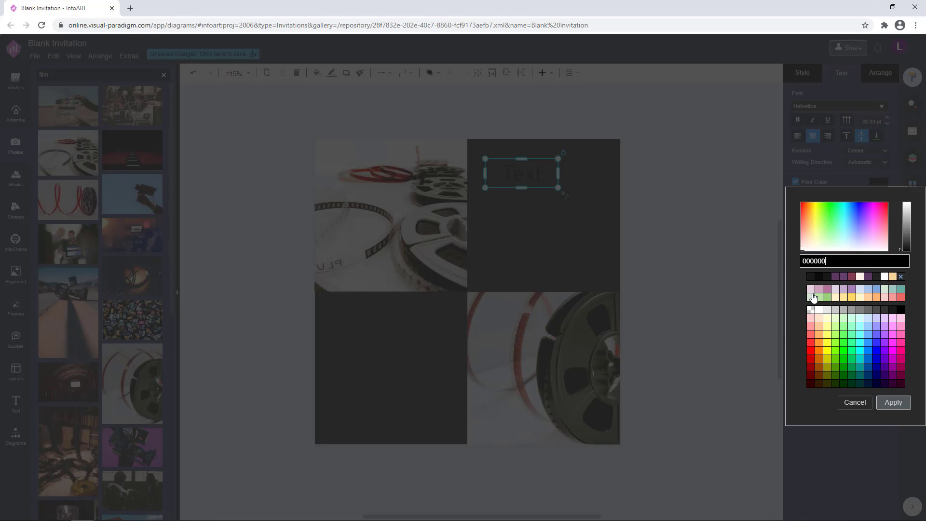
pyautogui.click(814, 297)
pyautogui.click(892, 400)
# Replace the placeholder text with "VALENTINES FILM NIGHT".
pyautogui.doubleClick(543, 173)
pyautogui.write('C')
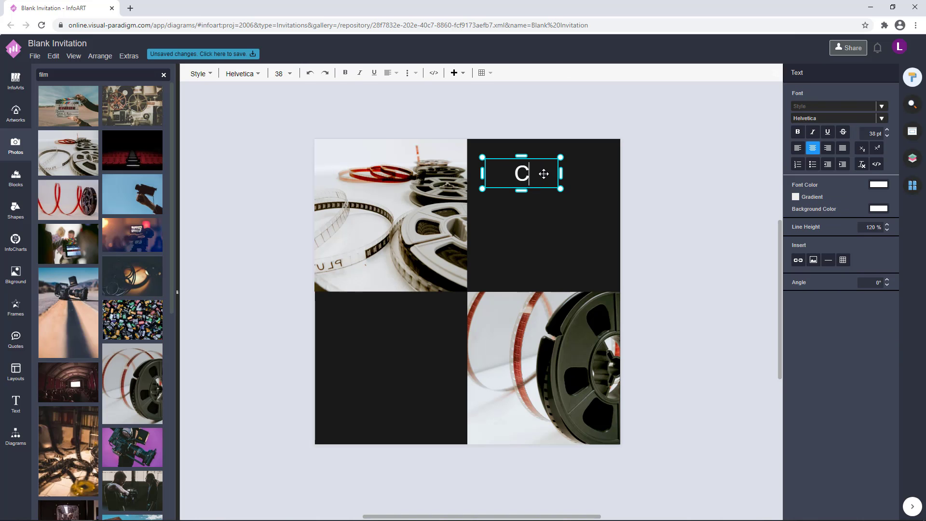
pyautogui.write('ALIN')
pyautogui.press('BackSpace')
pyautogui.press('BackSpace')
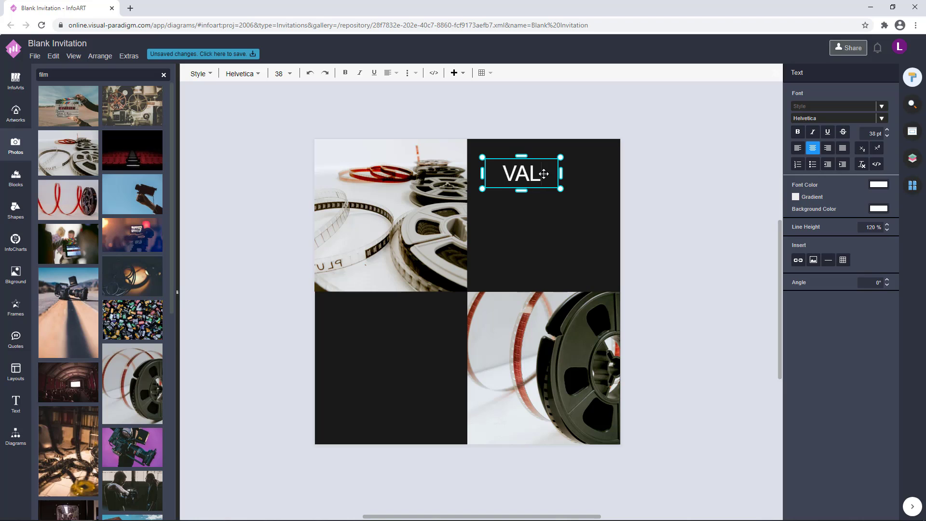
pyautogui.write('ENTINES FILM NIGHT')
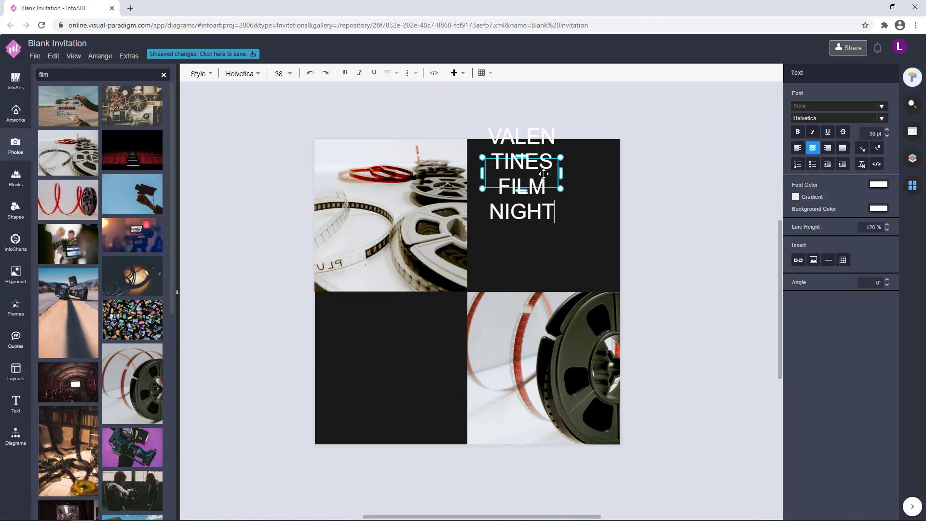
pyautogui.click(699, 193)
# Widen the title's text box so the text wraps onto two lines, and position it centrally in the upper-right dark square.
pyautogui.click(521, 140)
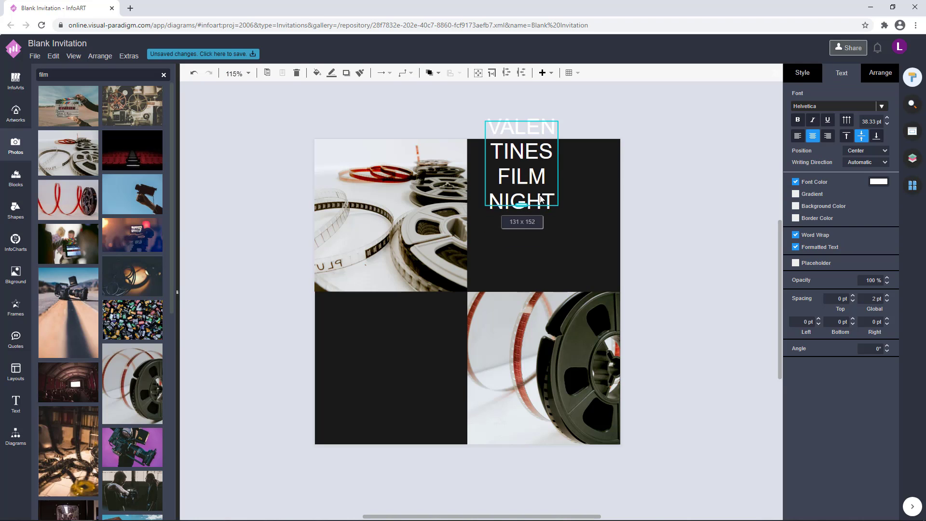
pyautogui.moveTo(554, 176); pyautogui.dragTo(603, 206)
pyautogui.click(667, 191)
pyautogui.doubleClick(572, 212)
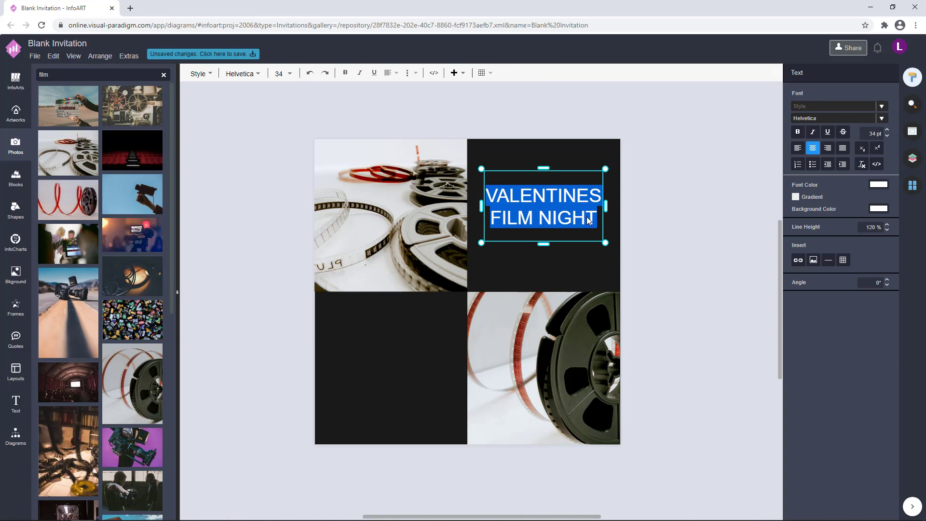
pyautogui.click(600, 225)
pyautogui.click(636, 210)
pyautogui.moveTo(562, 211); pyautogui.dragTo(561, 229)
# Set the title's font to Balthazar.
pyautogui.doubleClick(560, 227)
pyautogui.click(876, 119)
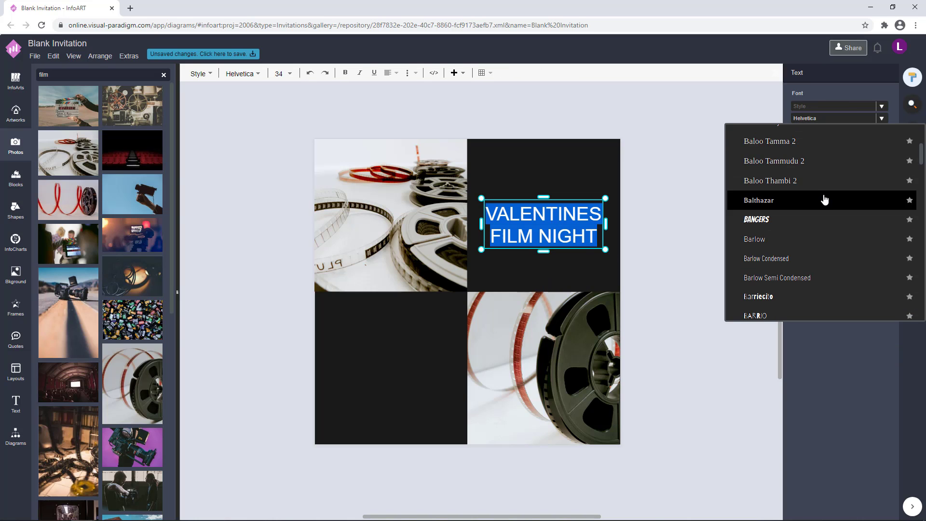
pyautogui.click(822, 200)
pyautogui.click(658, 218)
# Change the font of the "VALENTINES FILM NIGHT" title to Julius Sans One.
pyautogui.doubleClick(577, 227)
pyautogui.click(881, 118)
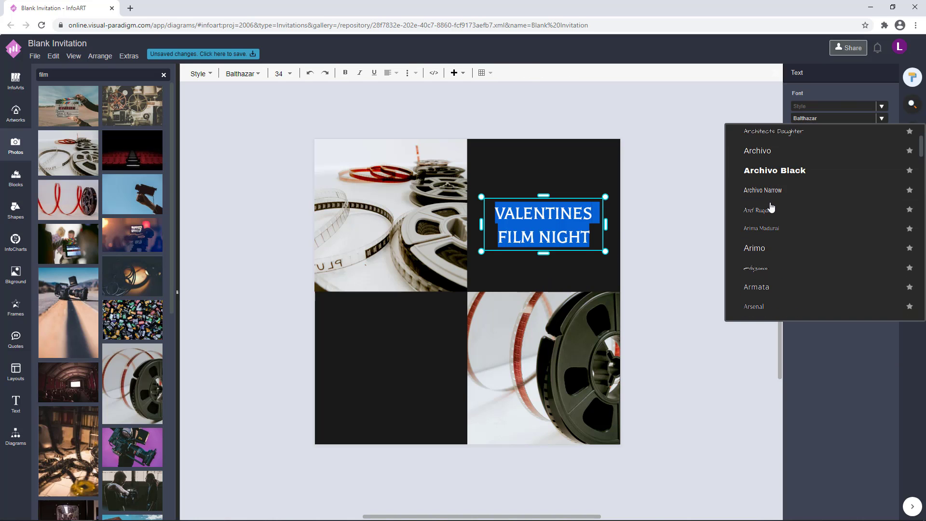
pyautogui.scroll(-5, 791, 234)
pyautogui.scroll(-5, 791, 233)
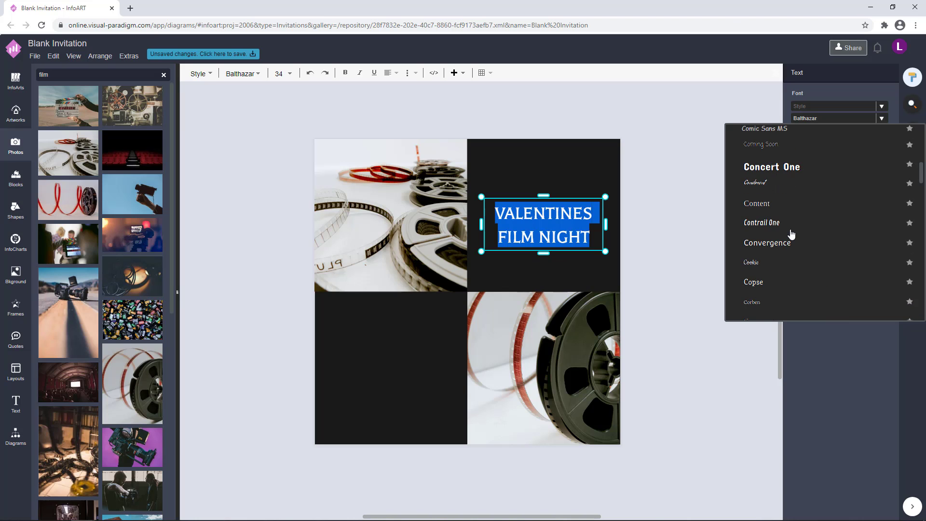
pyautogui.scroll(-15, 791, 234)
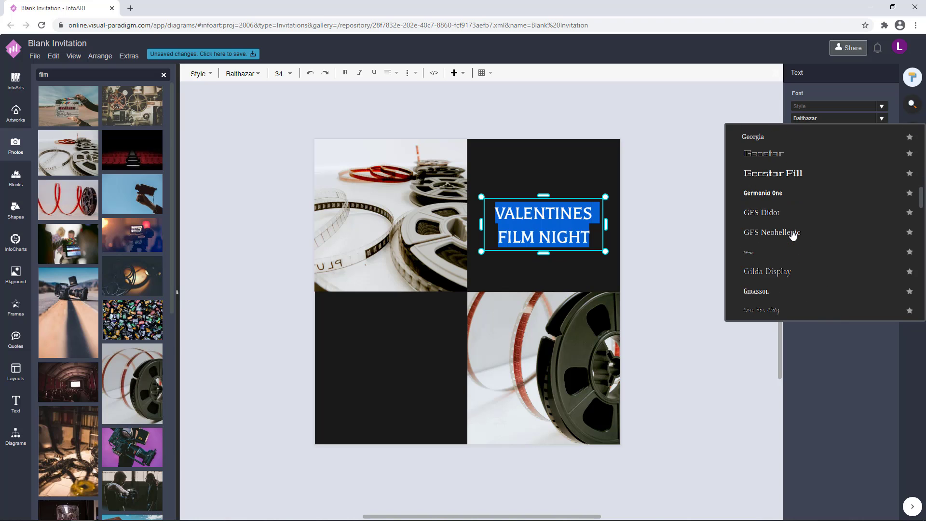
pyautogui.click(881, 118)
pyautogui.click(882, 118)
pyautogui.scroll(-8, 827, 224)
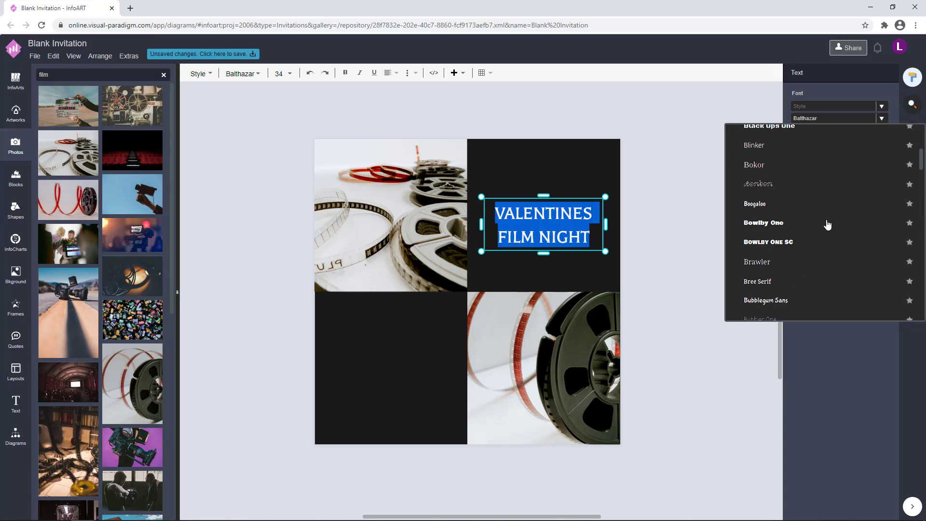
pyautogui.scroll(-10, 827, 224)
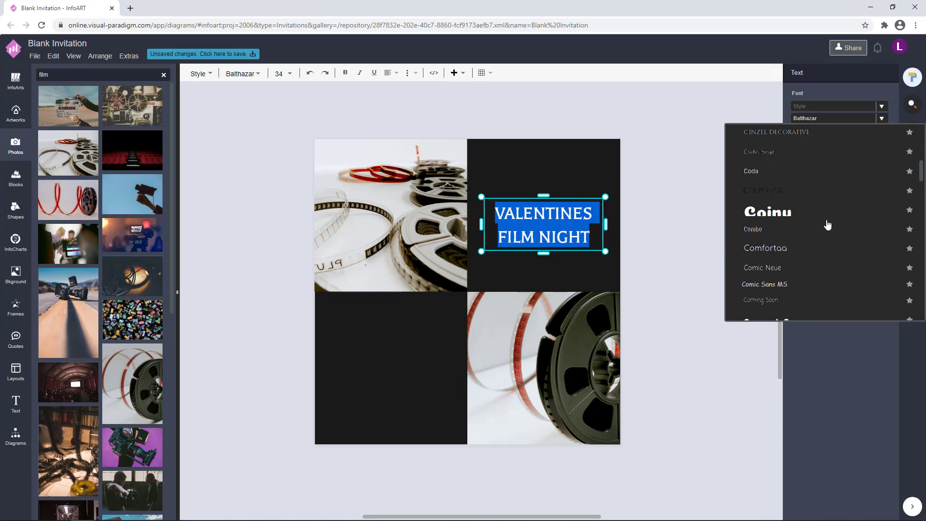
pyautogui.scroll(-7, 827, 224)
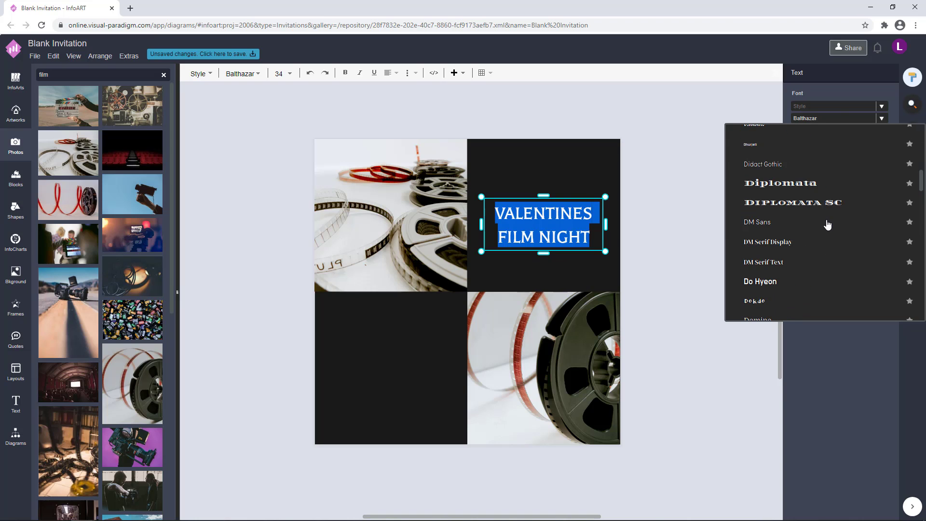
pyautogui.scroll(-20, 828, 224)
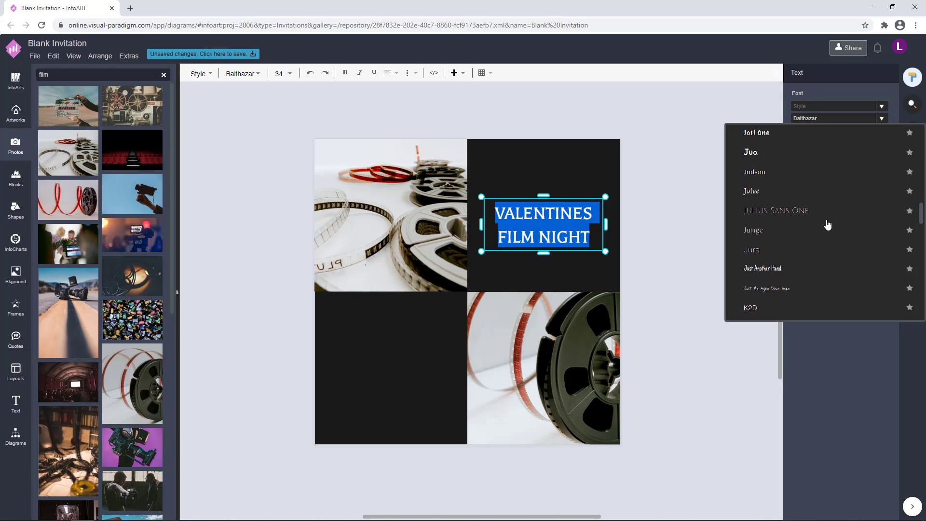
pyautogui.click(827, 214)
pyautogui.click(651, 187)
pyautogui.click(594, 203)
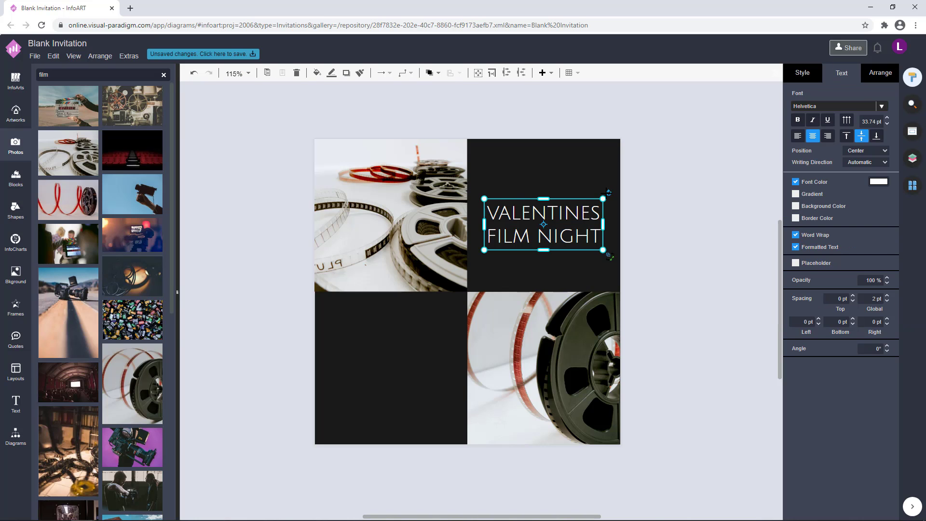
# Duplicate the title above the original, replace the copy's text with "YOU ARE INVITED" and shrink it to a small single line.
pyautogui.moveTo(573, 221); pyautogui.dragTo(568, 180)
pyautogui.doubleClick(568, 180)
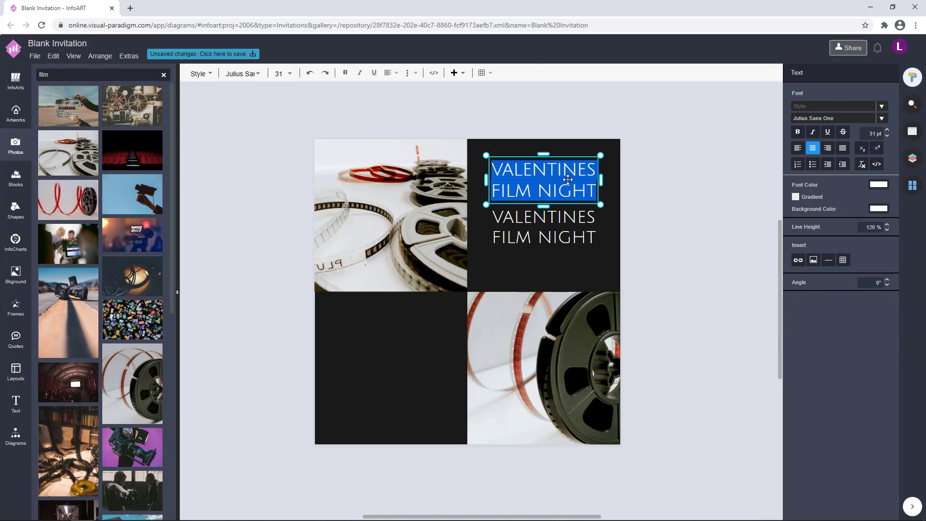
pyautogui.write('YOU ARE INVITED')
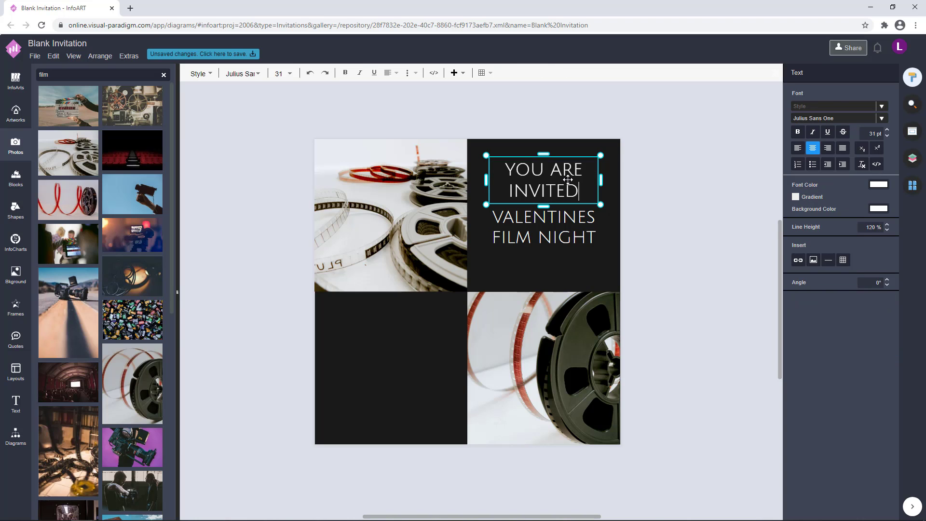
pyautogui.click(568, 180)
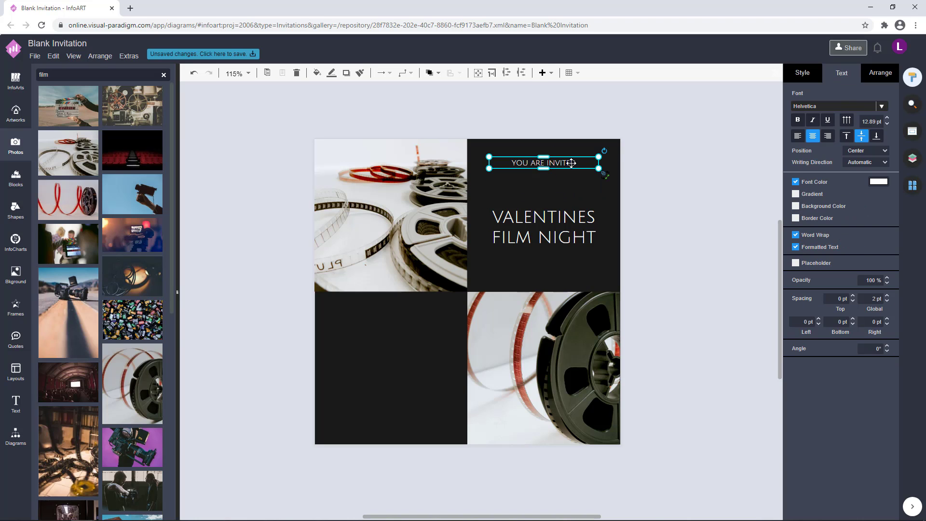
# Change the font of the "YOU ARE INVITED" text to Alata.
pyautogui.doubleClick(544, 162)
pyautogui.click(883, 120)
pyautogui.scroll(-5, 807, 202)
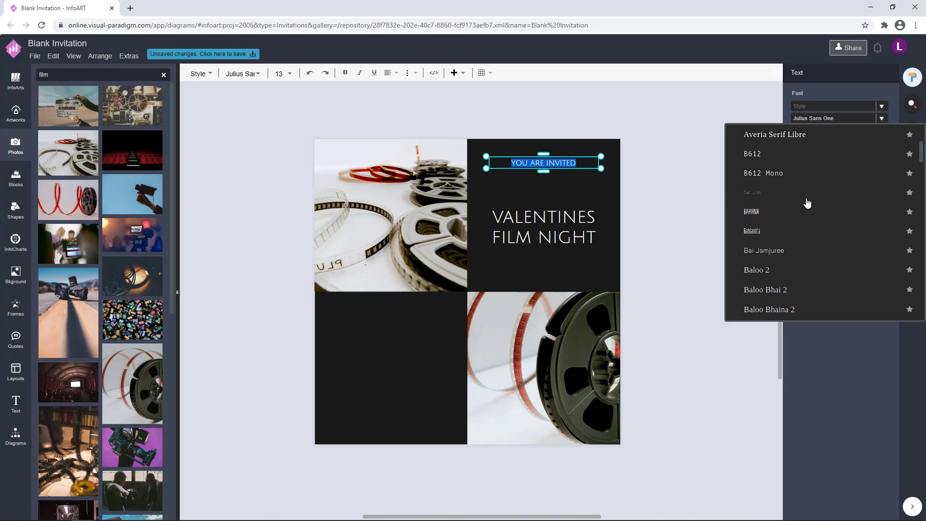
pyautogui.scroll(10, 806, 203)
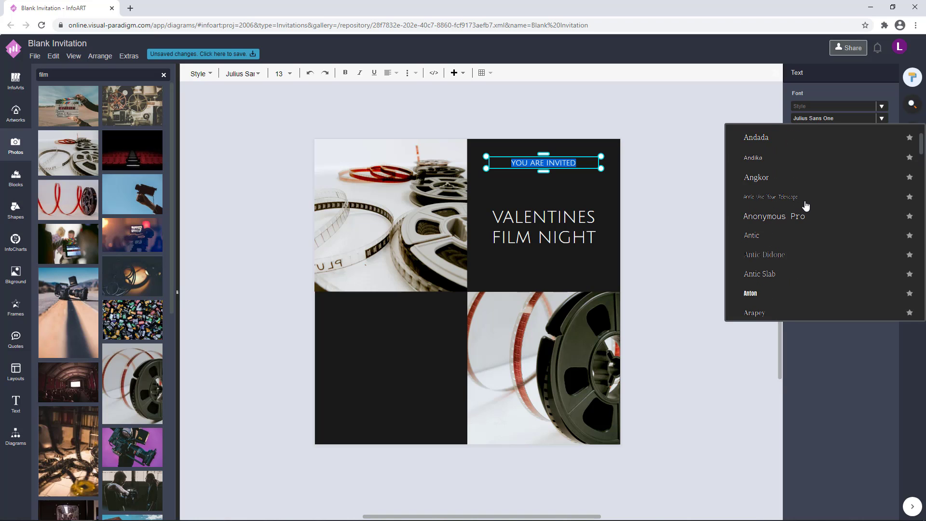
pyautogui.click(804, 204)
pyautogui.click(675, 201)
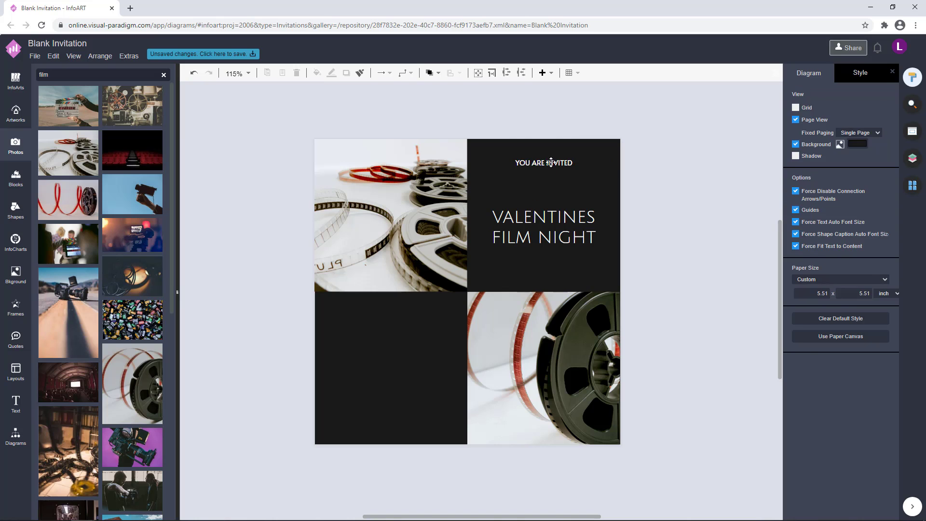
# Move the "YOU ARE INVITED" text down to just above the title and set its font size to 12 pt.
pyautogui.moveTo(544, 163); pyautogui.dragTo(544, 198)
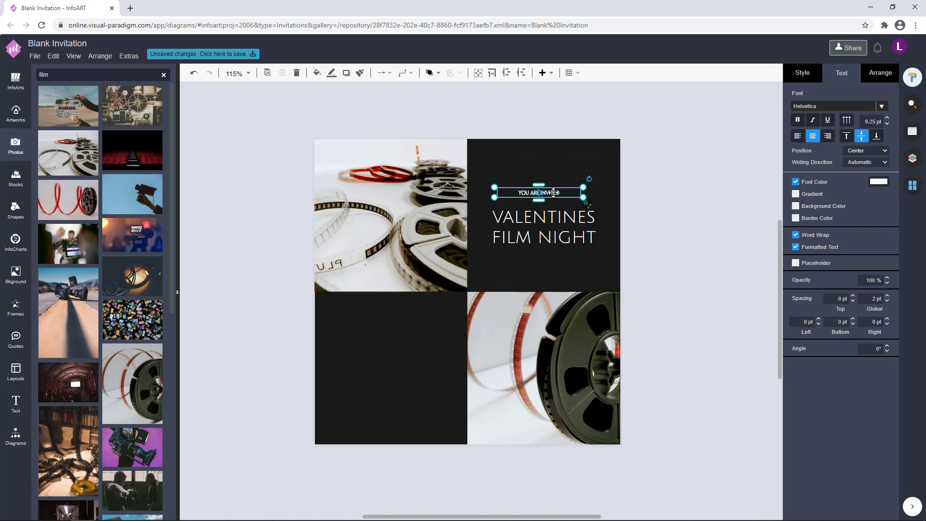
pyautogui.click(627, 184)
pyautogui.click(543, 199)
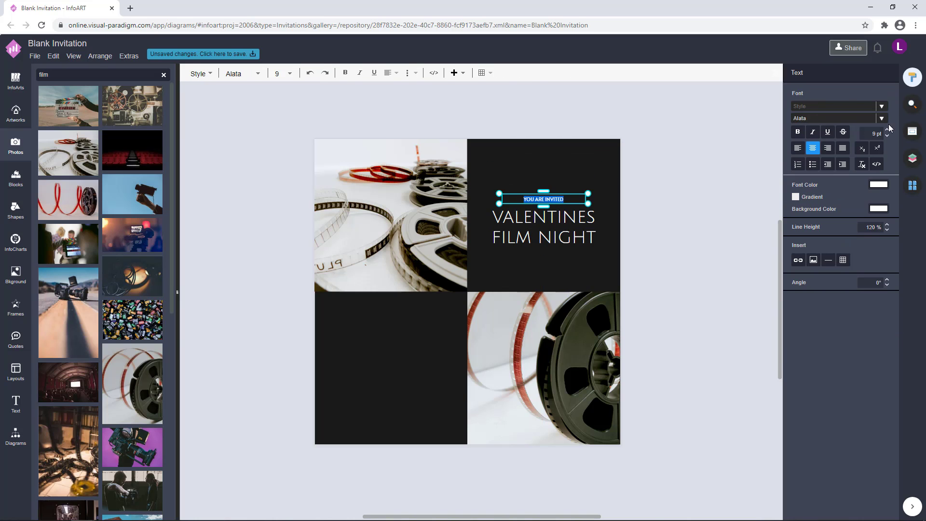
pyautogui.click(707, 230)
pyautogui.click(566, 195)
pyautogui.click(656, 238)
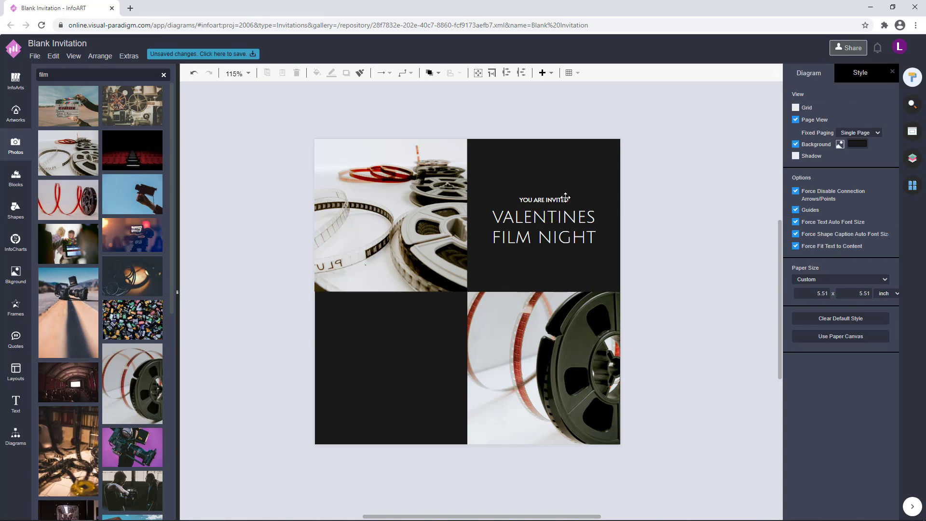
pyautogui.click(543, 198)
pyautogui.write('12')
pyautogui.press('Return')
# Align the centres of "YOU ARE INVITED" and the title horizontally, and move both texts up within the dark square.
pyautogui.click(609, 205)
pyautogui.click(557, 198)
pyautogui.keyDown('shift'); pyautogui.click(570, 235); pyautogui.keyUp('shift')
pyautogui.click(879, 73)
pyautogui.click(814, 318)
pyautogui.click(607, 205)
pyautogui.click(554, 198)
pyautogui.keyDown('shift'); pyautogui.click(549, 233); pyautogui.keyUp('shift')
pyautogui.moveTo(549, 233); pyautogui.dragTo(548, 206)
pyautogui.click(678, 175)
# Nudge the title down to widen the gap below "YOU ARE INVITED", and shift both texts slightly higher in the square.
pyautogui.click(575, 191)
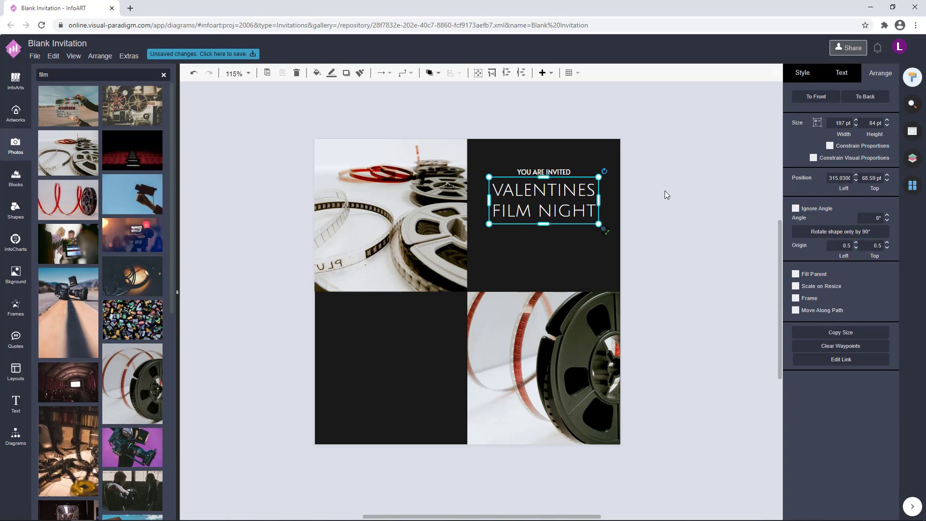
pyautogui.press('Down')
pyautogui.press('Down')
pyautogui.press('Down')
pyautogui.press('Down')
pyautogui.press('Down')
pyautogui.press('Down')
pyautogui.press('Down')
pyautogui.press('Down')
pyautogui.click(674, 190)
pyautogui.moveTo(646, 249); pyautogui.dragTo(466, 138)
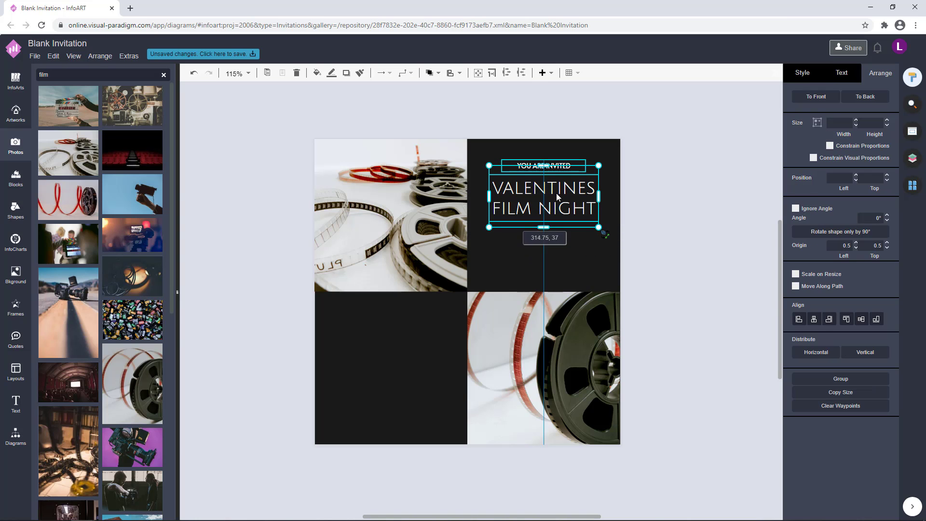
pyautogui.click(661, 209)
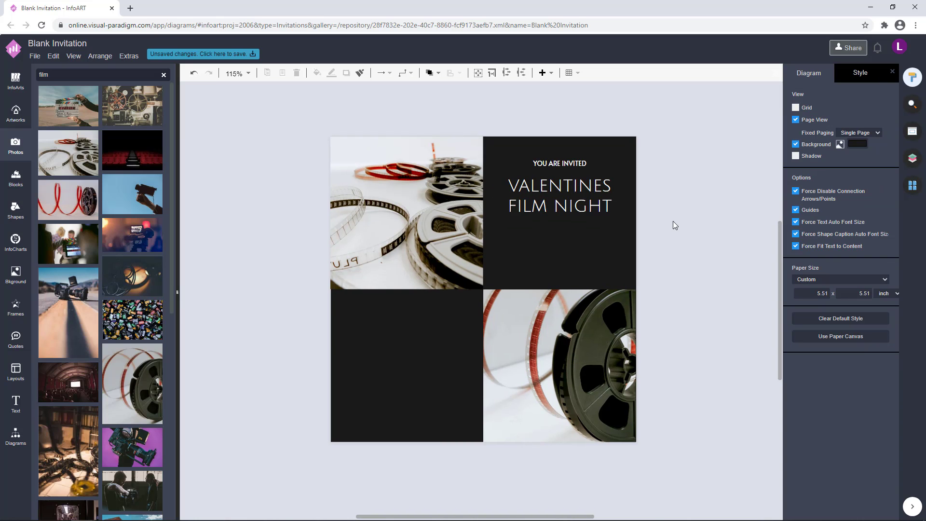
# Widen the title's text box and set its font size to 32 pt.
pyautogui.click(570, 164)
pyautogui.doubleClick(559, 198)
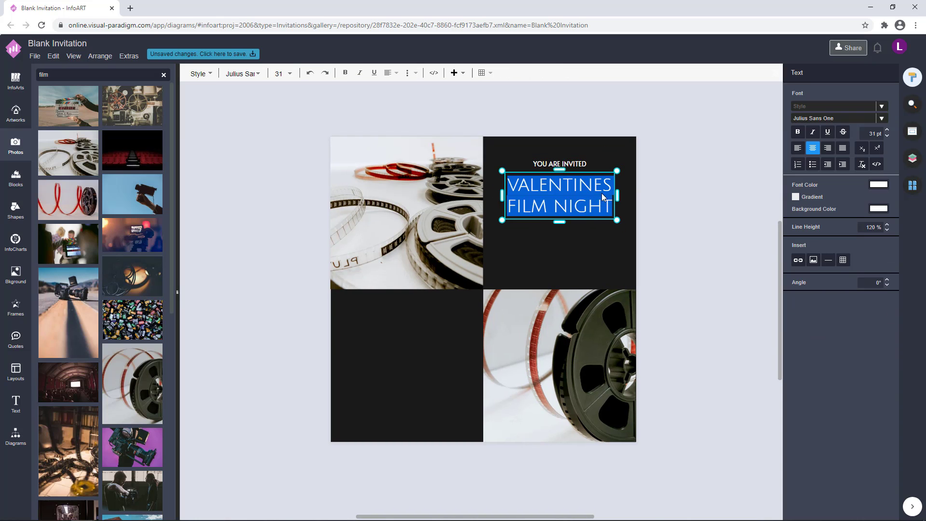
pyautogui.click(886, 130)
pyautogui.click(662, 276)
pyautogui.click(563, 196)
pyautogui.moveTo(617, 195); pyautogui.dragTo(647, 196)
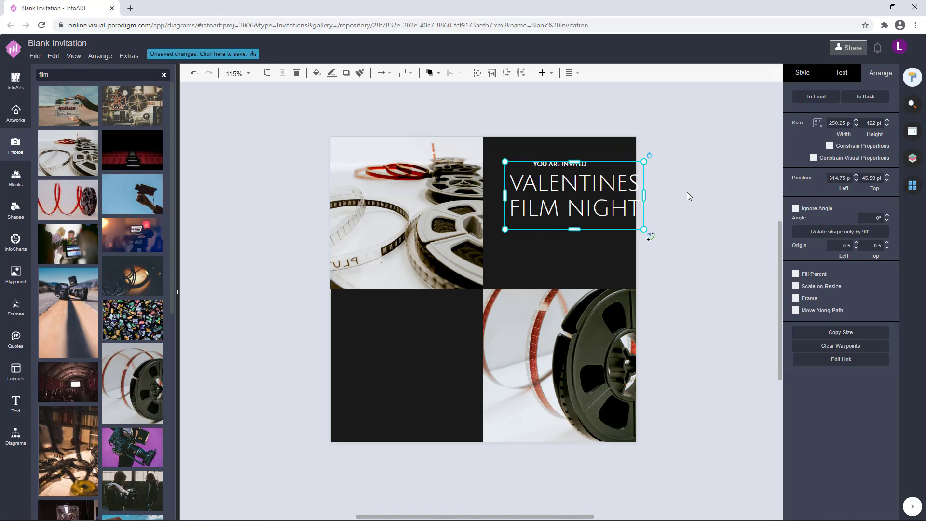
pyautogui.doubleClick(610, 204)
pyautogui.moveTo(862, 133); pyautogui.dragTo(895, 141)
pyautogui.write('32')
pyautogui.press('Return')
pyautogui.click(688, 291)
# Insert a manual line break after "VALENTINES" in the title so that "FILM NIGHT" starts its own line.
pyautogui.click(621, 204)
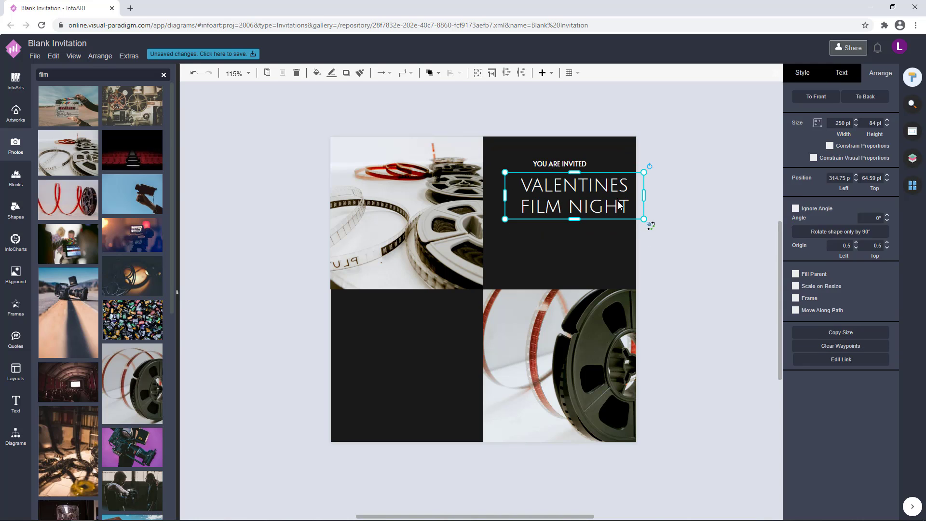
pyautogui.doubleClick(620, 204)
pyautogui.click(638, 189)
pyautogui.press('Delete')
pyautogui.click(665, 207)
pyautogui.doubleClick(619, 194)
pyautogui.click(618, 190)
pyautogui.press('Return')
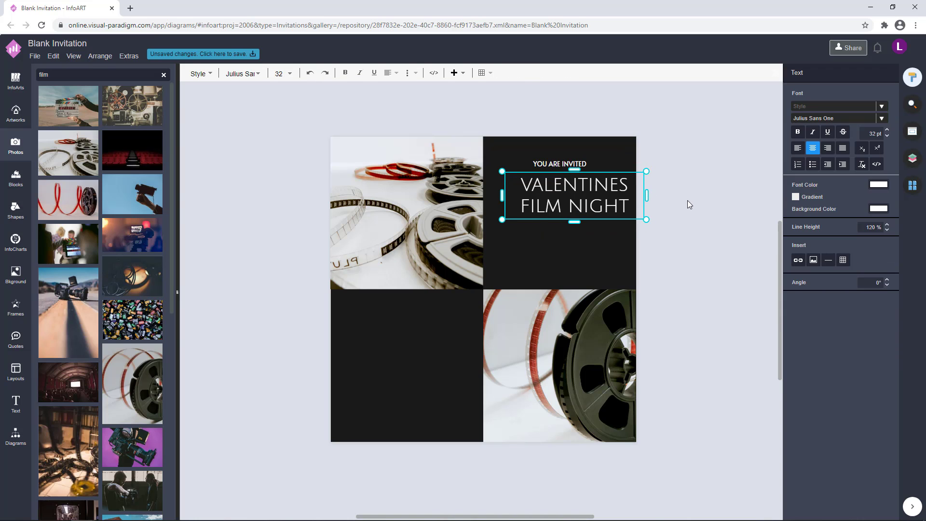
pyautogui.click(688, 205)
# Centre the widened title beneath "YOU ARE INVITED" and fine-tune the position of both texts in the upper-right square.
pyautogui.moveTo(616, 203); pyautogui.dragTo(601, 204)
pyautogui.click(675, 210)
pyautogui.click(597, 197)
pyautogui.click(684, 204)
pyautogui.moveTo(660, 235); pyautogui.dragTo(490, 147)
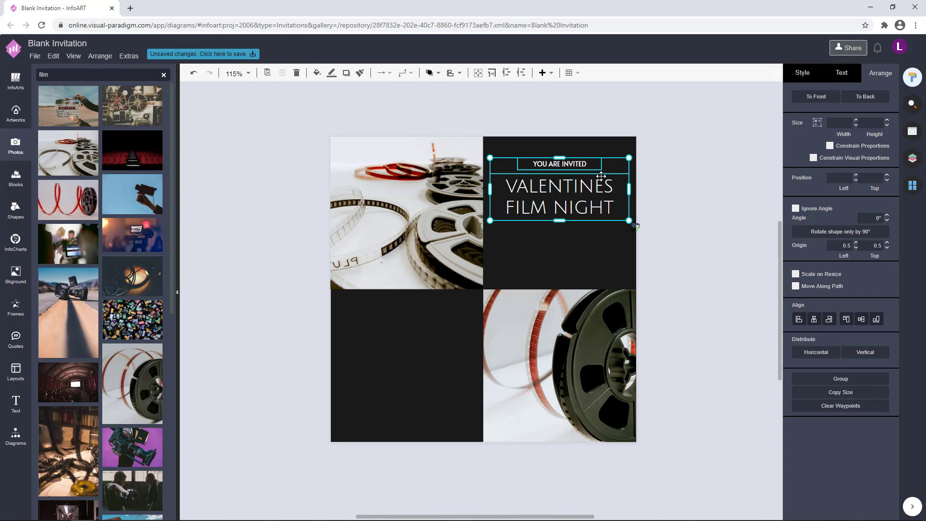
pyautogui.moveTo(601, 176); pyautogui.dragTo(601, 175)
pyautogui.click(685, 220)
pyautogui.scroll(-1, 685, 219)
pyautogui.moveTo(660, 212); pyautogui.dragTo(491, 140)
pyautogui.click(690, 171)
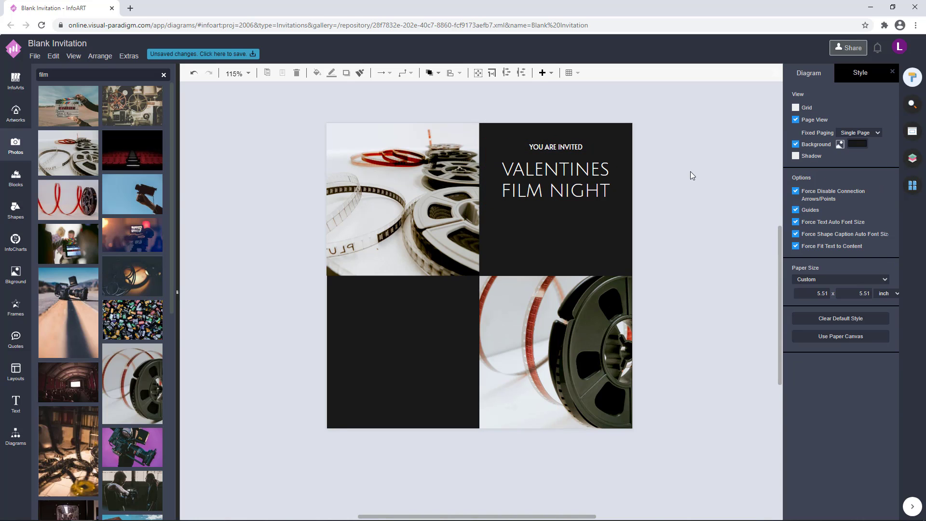
# Add a straight line from the General shapes beside the canvas and make it horizontal, slightly narrower than a dark square.
pyautogui.scroll(1, 690, 172)
pyautogui.click(15, 436)
pyautogui.scroll(-1, 88, 388)
pyautogui.click(53, 461)
pyautogui.scroll(-5, 79, 445)
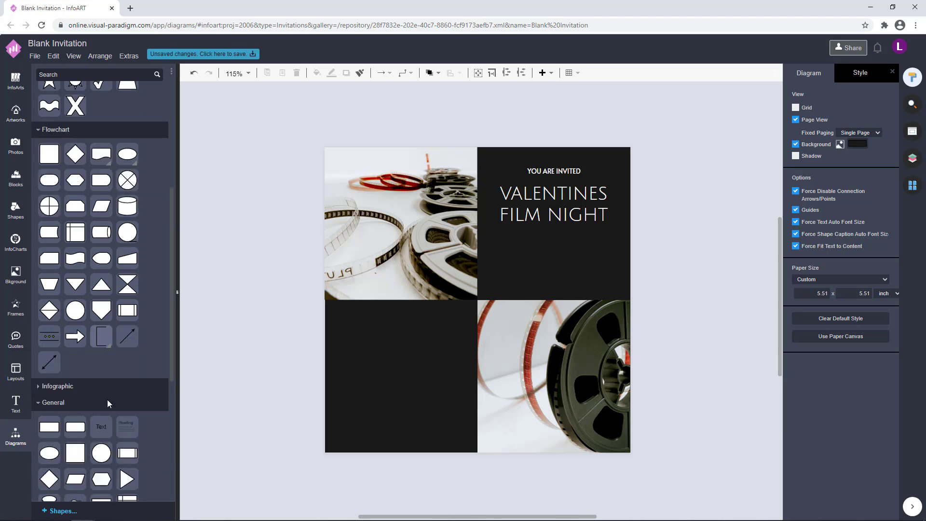
pyautogui.moveTo(48, 427); pyautogui.dragTo(674, 226)
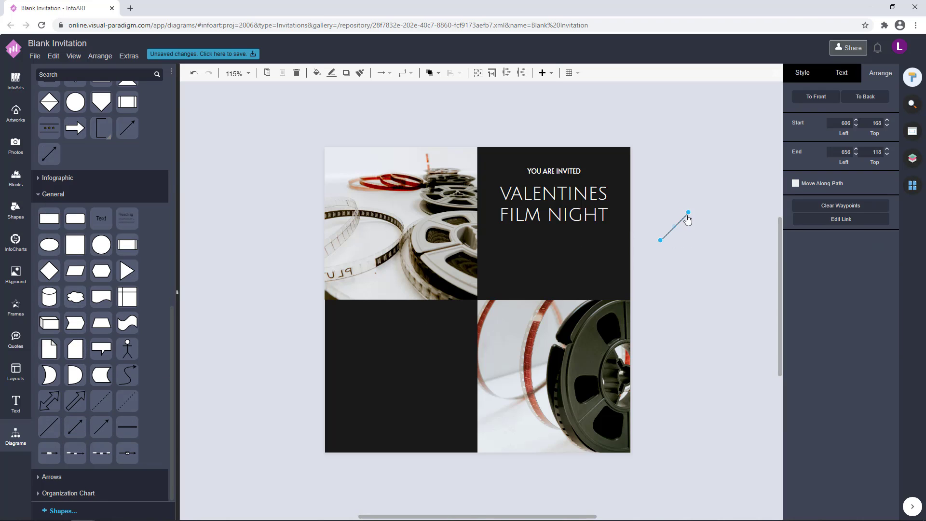
pyautogui.moveTo(763, 240); pyautogui.dragTo(763, 239)
pyautogui.click(714, 258)
# Colour the horizontal line white and position it centrally beneath the title.
pyautogui.click(717, 240)
pyautogui.click(803, 73)
pyautogui.click(878, 139)
pyautogui.click(810, 234)
pyautogui.click(893, 360)
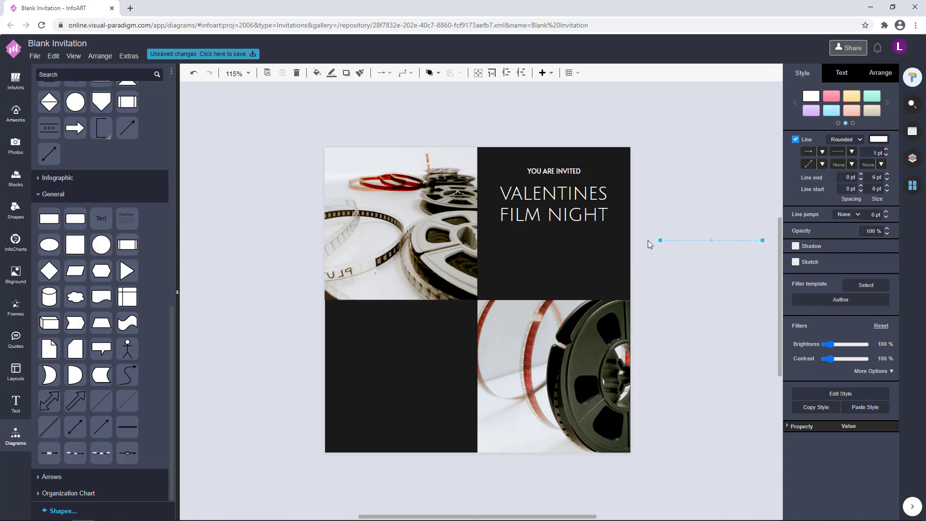
pyautogui.moveTo(733, 240); pyautogui.dragTo(605, 234)
pyautogui.click(690, 221)
pyautogui.click(675, 232)
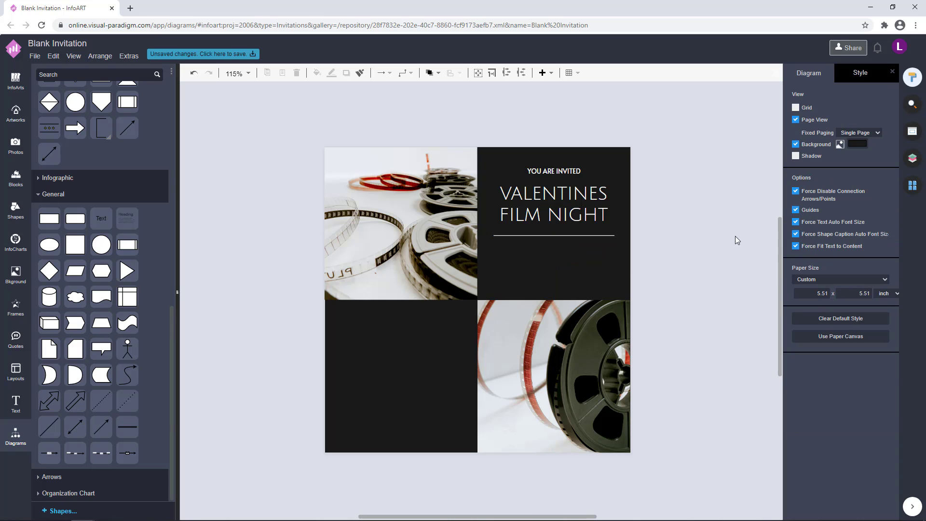
# Select both texts and the white line and move them down together within the upper-right dark square.
pyautogui.moveTo(689, 269); pyautogui.dragTo(485, 106)
pyautogui.click(658, 224)
pyautogui.moveTo(674, 253); pyautogui.dragTo(471, 114)
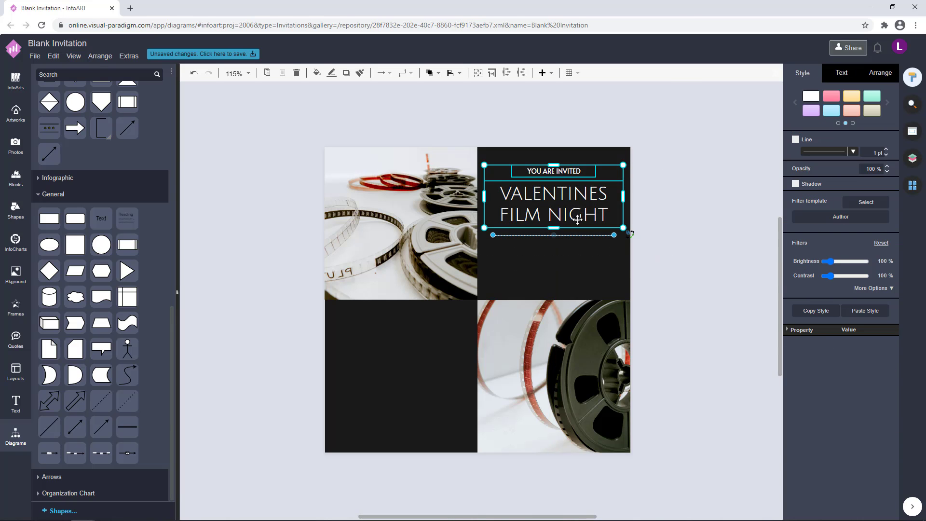
pyautogui.moveTo(569, 202); pyautogui.dragTo(568, 226)
pyautogui.click(569, 278)
# Copy the white line to above "YOU ARE INVITED" and nudge the copy down slightly.
pyautogui.keyDown('ctrl'); pyautogui.moveTo(581, 259); pyautogui.dragTo(580, 178); pyautogui.keyUp('ctrl')
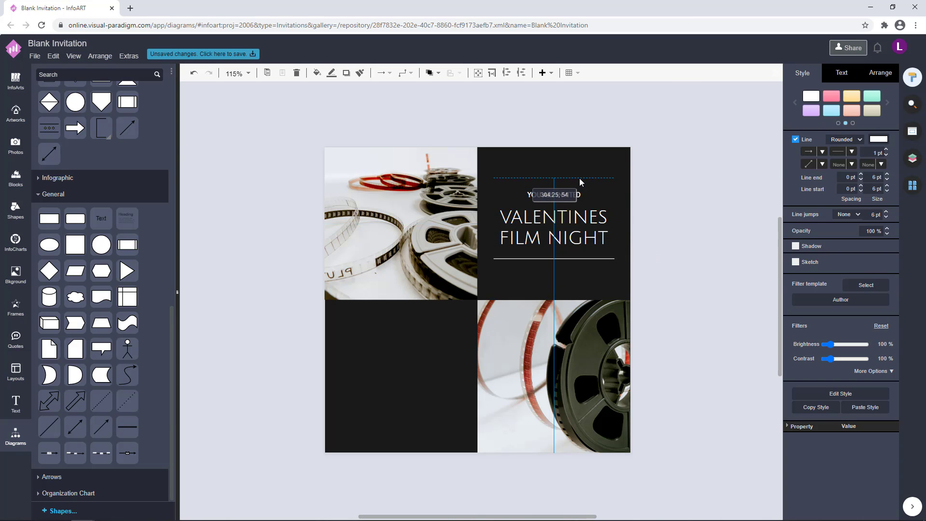
pyautogui.click(603, 186)
pyautogui.click(600, 178)
pyautogui.press('Down')
pyautogui.press('Down')
pyautogui.press('Down')
pyautogui.click(569, 196)
pyautogui.click(663, 224)
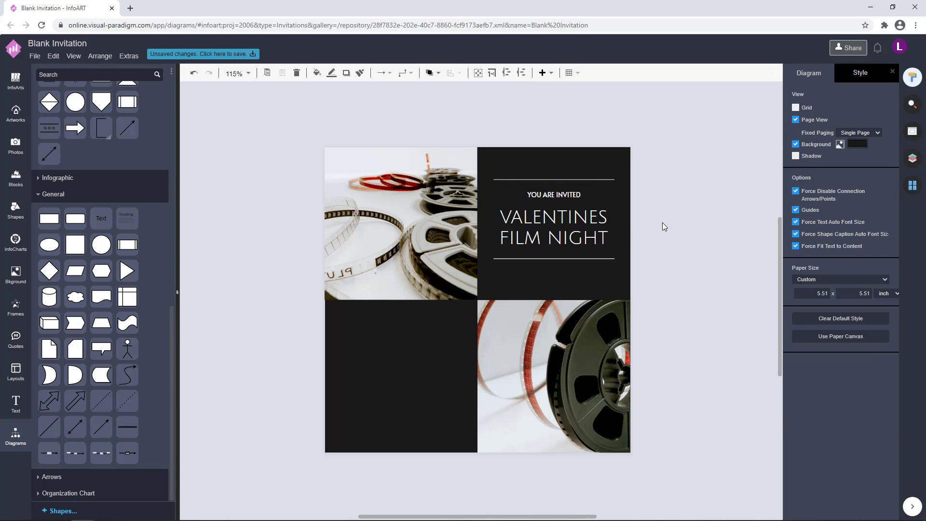
# Move both lines and texts down slightly together to centre the block vertically in the upper-right square.
pyautogui.moveTo(651, 289); pyautogui.dragTo(477, 146)
pyautogui.moveTo(589, 223); pyautogui.dragTo(585, 228)
pyautogui.click(656, 272)
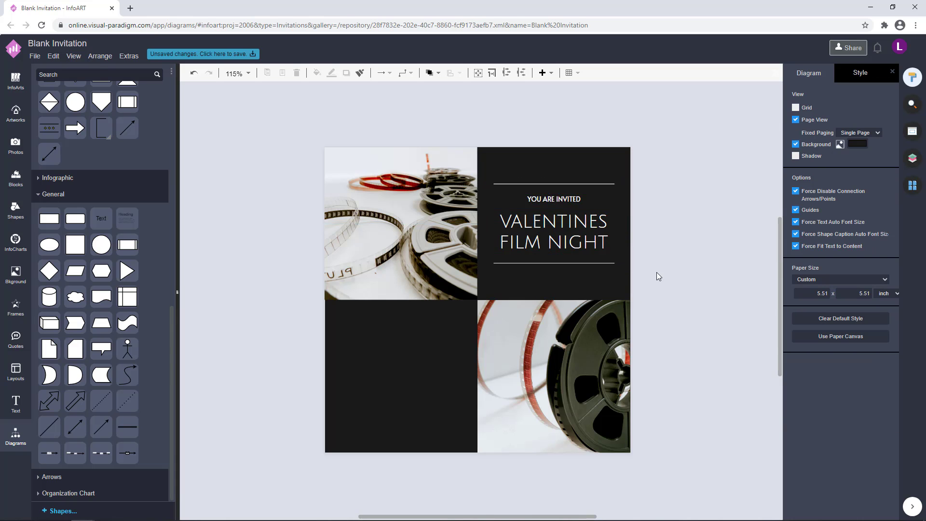
# Copy the two white lines into the lower-left dark square, matching their placement in the upper-right square.
pyautogui.moveTo(656, 272); pyautogui.dragTo(479, 169)
pyautogui.moveTo(569, 216); pyautogui.dragTo(451, 393)
pyautogui.click(665, 256)
pyautogui.click(604, 240)
pyautogui.moveTo(413, 464); pyautogui.dragTo(417, 423)
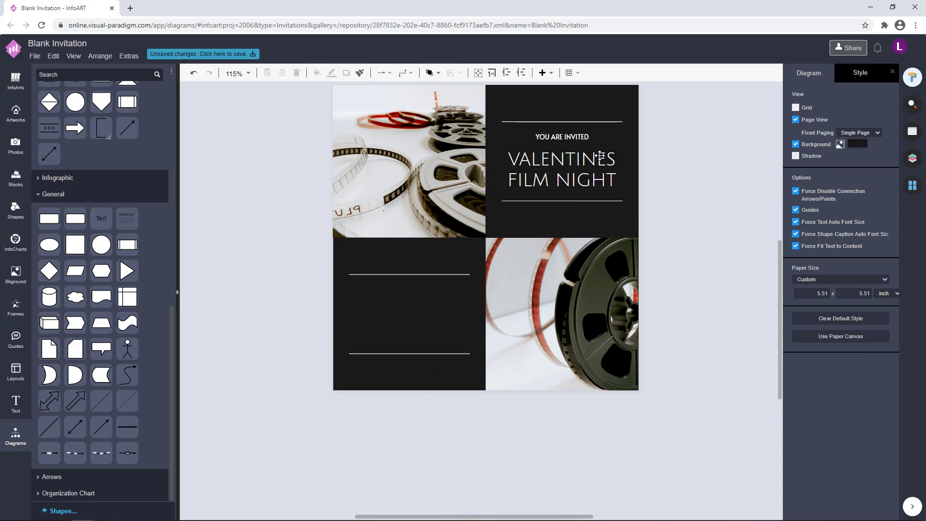
# Copy the "YOU ARE INVITED" text beneath the lower-left square's top line and change it to "14 FEB 2020 | 6PM".
pyautogui.moveTo(572, 138); pyautogui.dragTo(408, 291)
pyautogui.hotkey('ctrl', 'z')
pyautogui.click(711, 225)
pyautogui.doubleClick(409, 292)
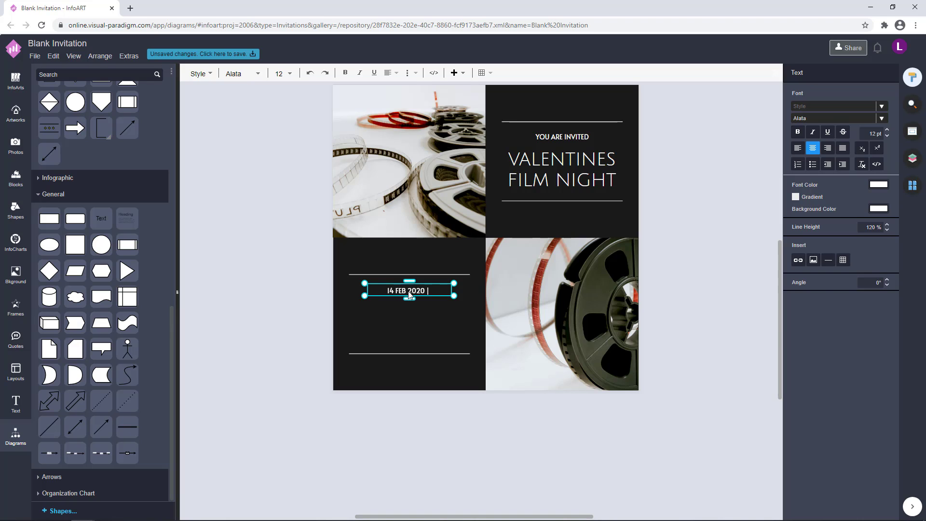
pyautogui.click(724, 279)
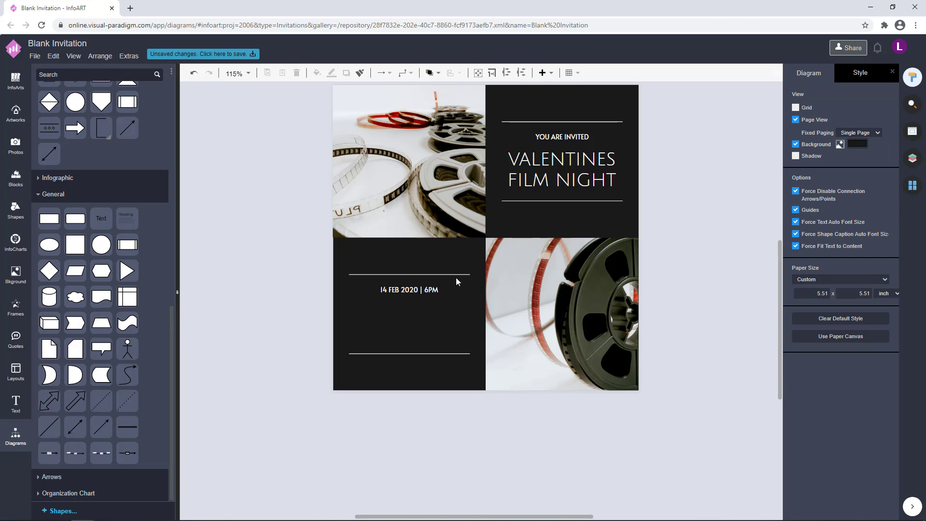
# Copy the "VALENTINES FILM NIGHT" title beneath the date in the lower-left square and change it to "Starz Movie Centre|" plus the venue's street address.
pyautogui.moveTo(595, 163); pyautogui.dragTo(430, 316)
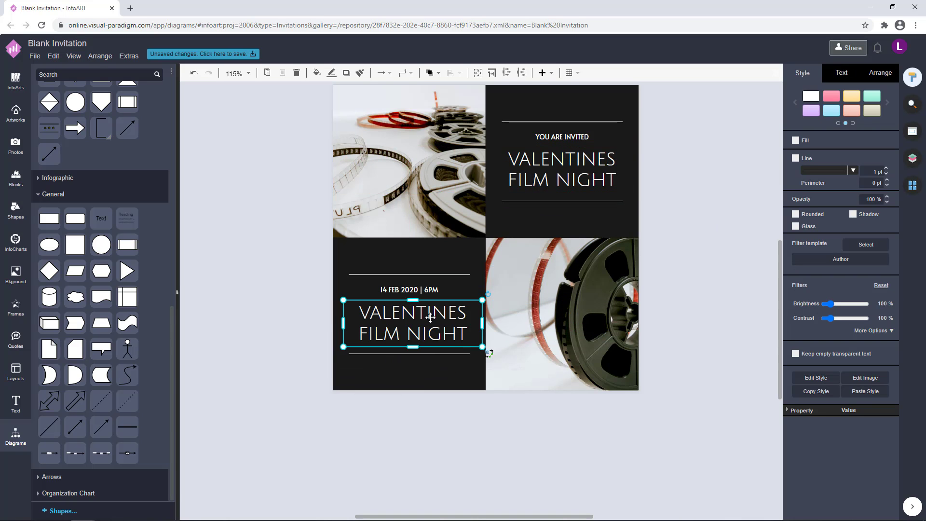
pyautogui.doubleClick(430, 317)
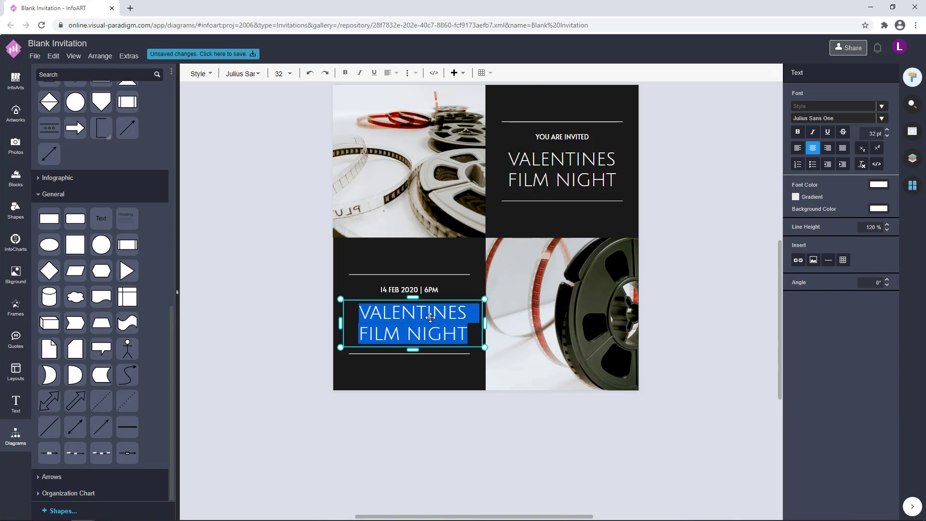
pyautogui.write('STR')
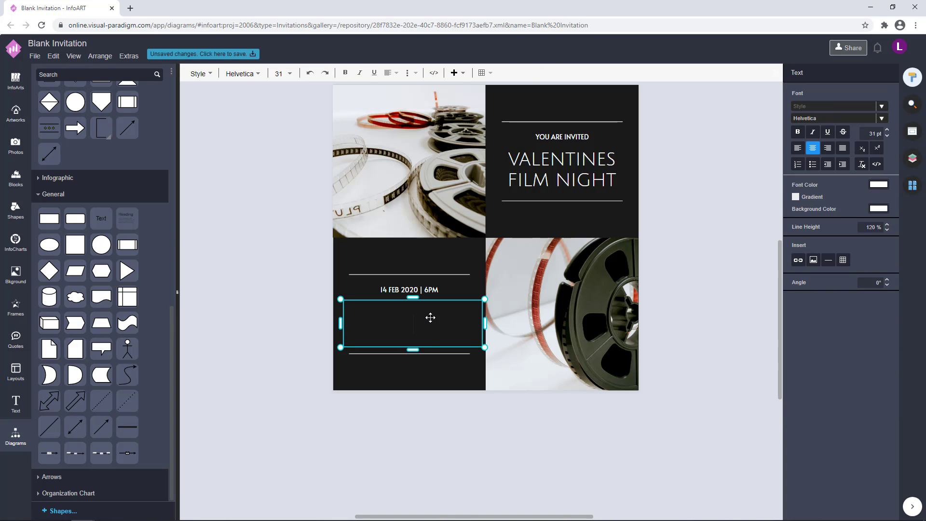
pyautogui.write('STARZ MO')
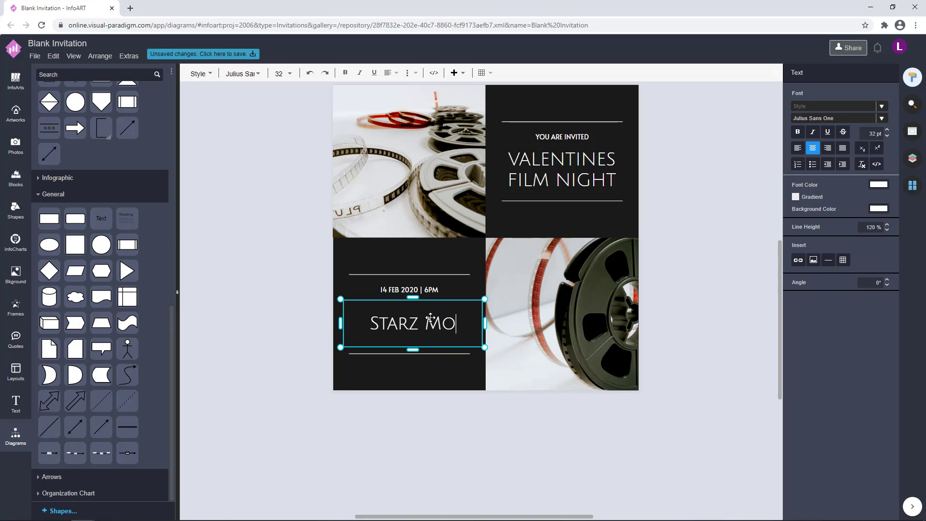
pyautogui.write('VIE CENTRE')
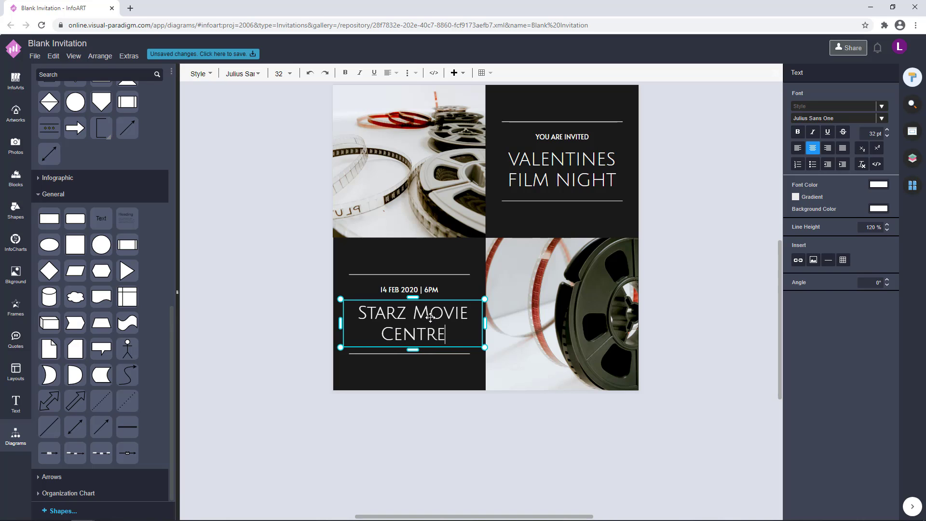
pyautogui.write('| 123 ANYWHERE')
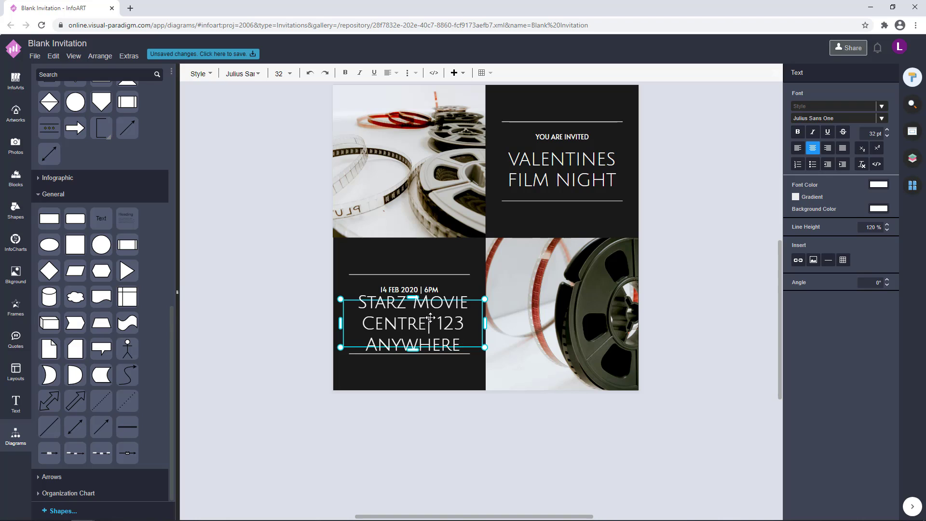
pyautogui.write(', ANYCITY')
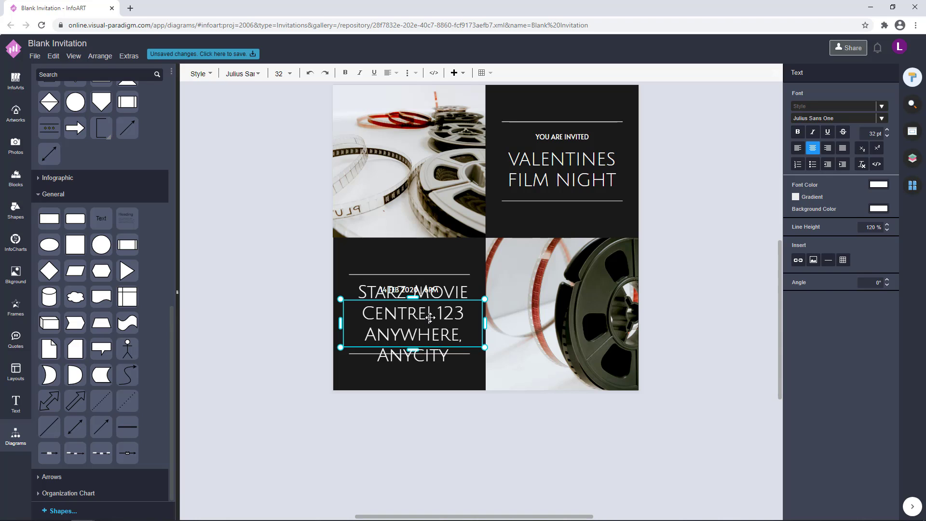
pyautogui.write(', SDT12')
pyautogui.press('BackSpace')
pyautogui.press('BackSpace')
pyautogui.press('BackSpace')
pyautogui.press('BackSpace')
pyautogui.write('T12')
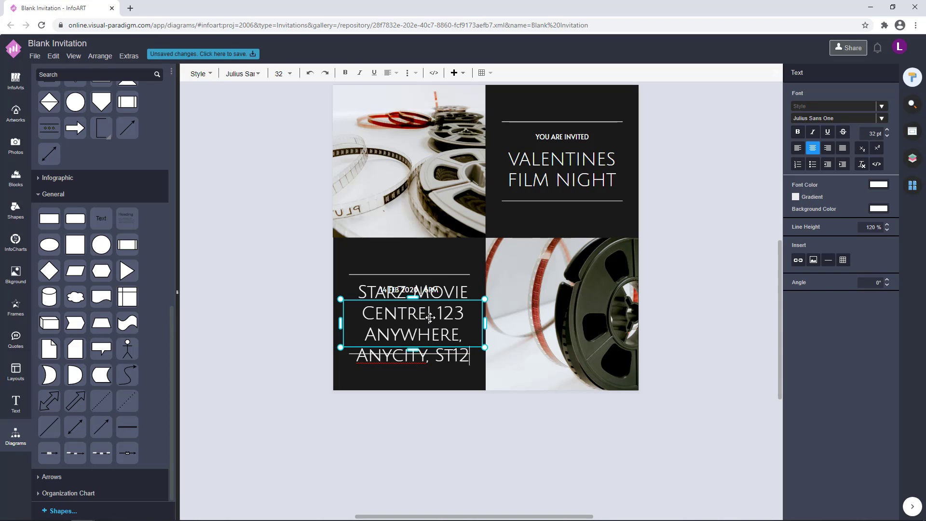
pyautogui.write('3')
# Shrink the venue text to two small centred lines beneath the date, and nudge the date and venue up slightly.
pyautogui.click(384, 355)
pyautogui.press('Escape')
pyautogui.moveTo(414, 378); pyautogui.dragTo(411, 331)
pyautogui.press('Escape')
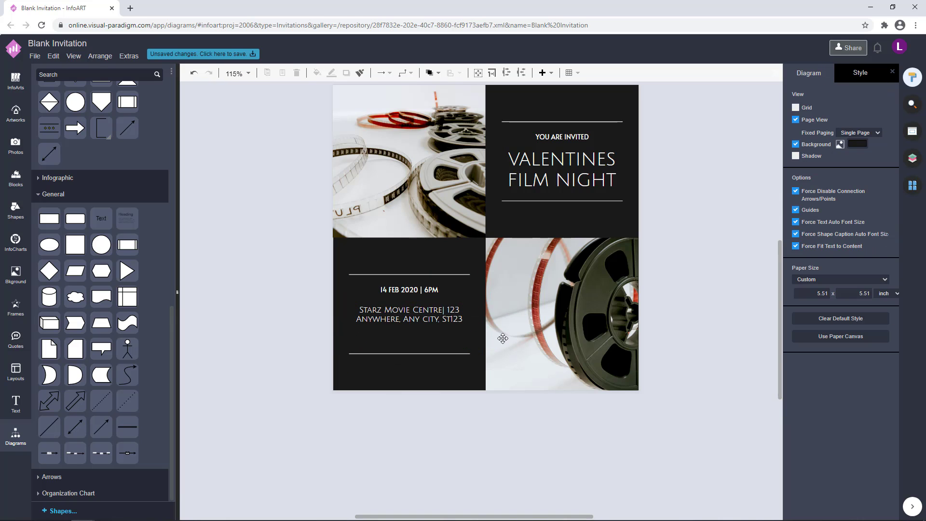
pyautogui.click(439, 298)
pyautogui.click(453, 453)
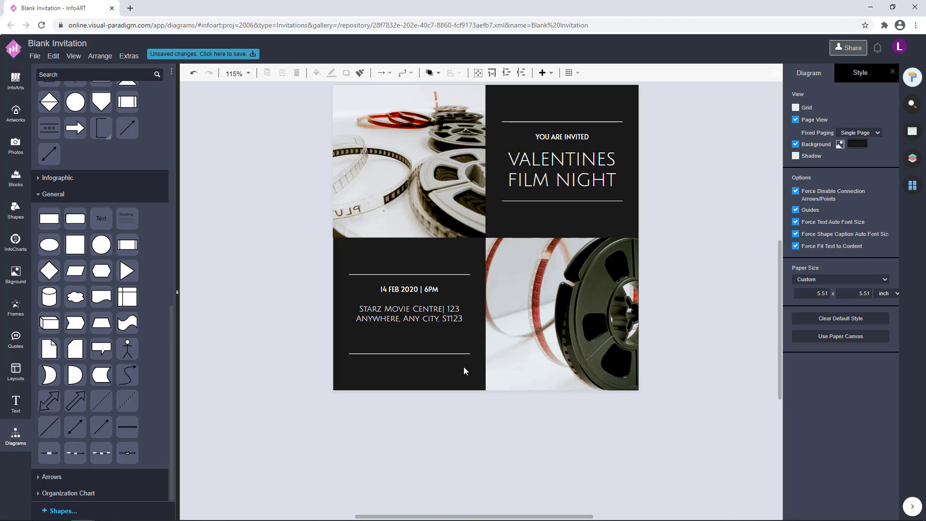
# Copy the date text beneath the venue and change it to "TIME TO LOVE | LOVE ALARM | PRETTY LOVE STORY".
pyautogui.moveTo(429, 290); pyautogui.dragTo(407, 342)
pyautogui.click(832, 73)
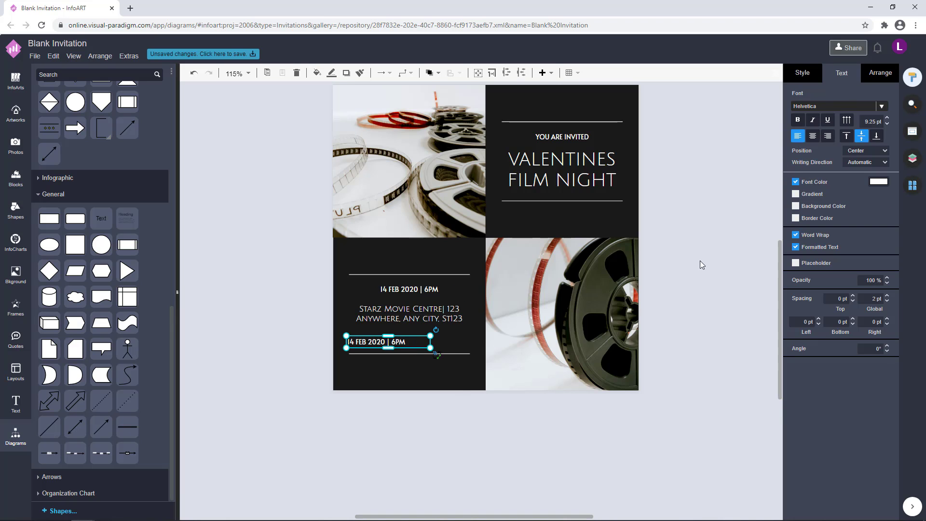
pyautogui.doubleClick(390, 342)
pyautogui.press('BackSpace')
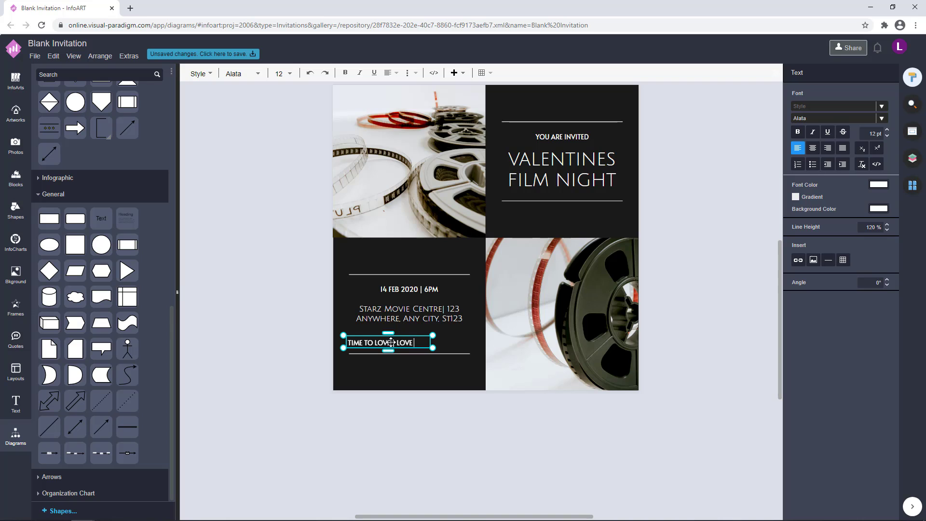
pyautogui.write('TIME TO LOVE LOVE ALARM | PRETTY LOVE')
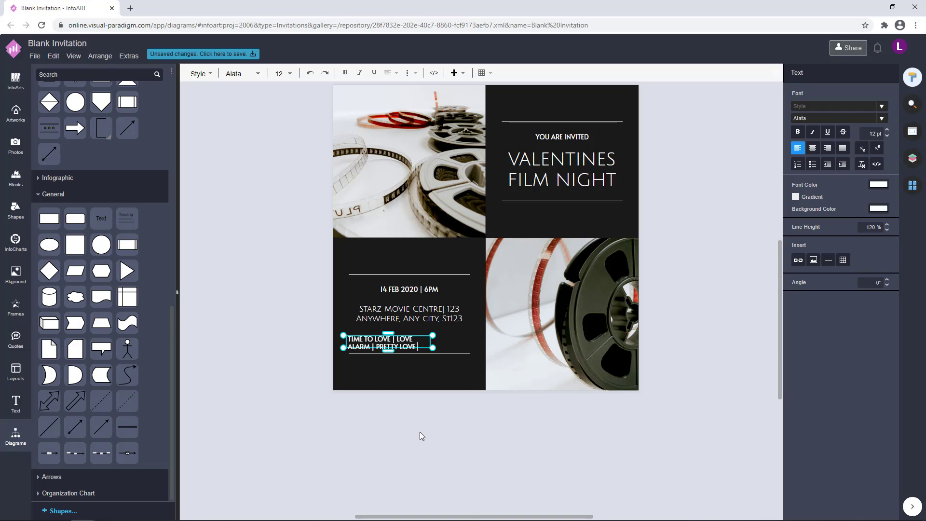
pyautogui.write('STORY')
pyautogui.press('Escape')
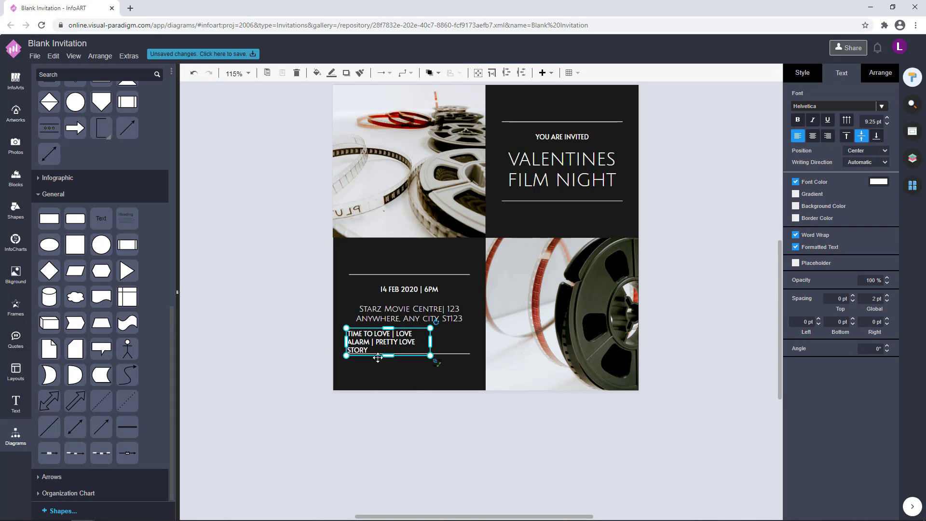
# Widen the film titles text so it fits on one line, centre-align it, and centre it under the venue.
pyautogui.scroll(3, 390, 348)
pyautogui.moveTo(459, 332); pyautogui.dragTo(537, 338)
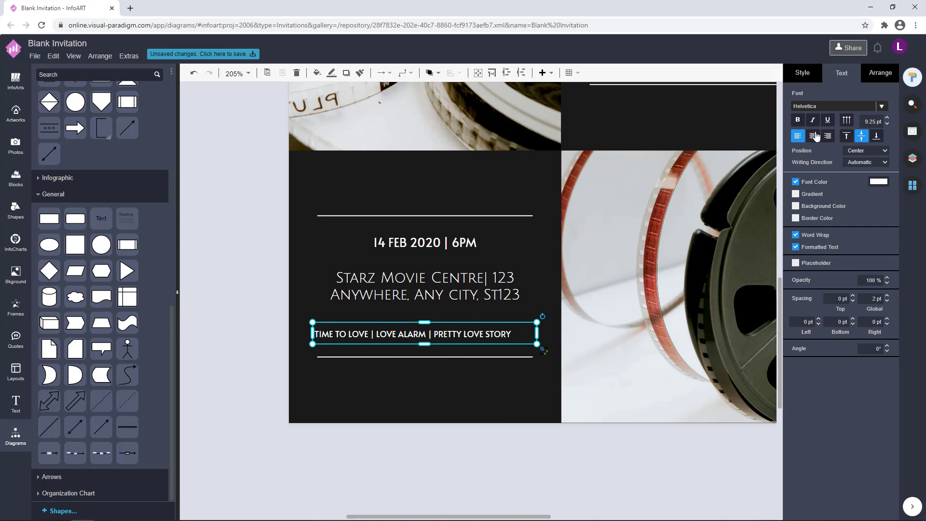
pyautogui.click(813, 136)
pyautogui.moveTo(464, 338); pyautogui.dragTo(461, 337)
pyautogui.click(512, 459)
pyautogui.scroll(-2, 512, 458)
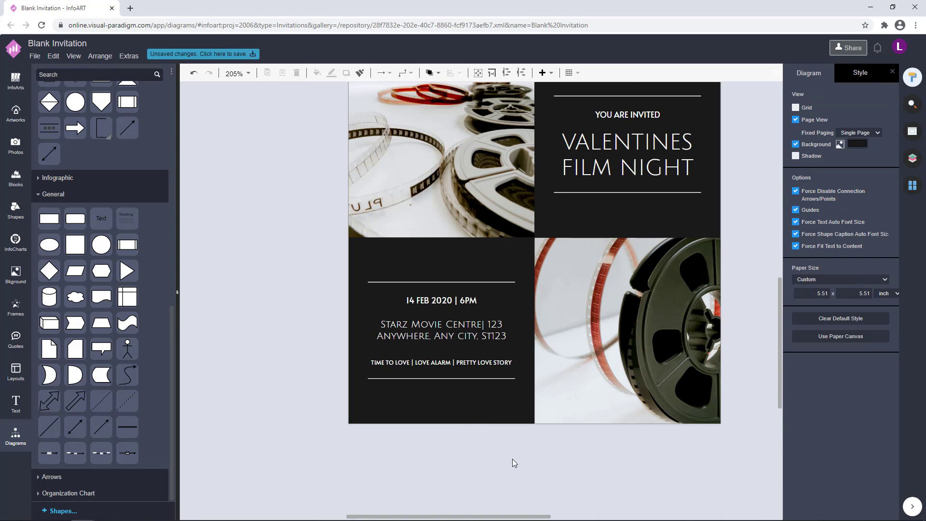
# Nudge the film titles text down slightly towards the lower line.
pyautogui.click(434, 355)
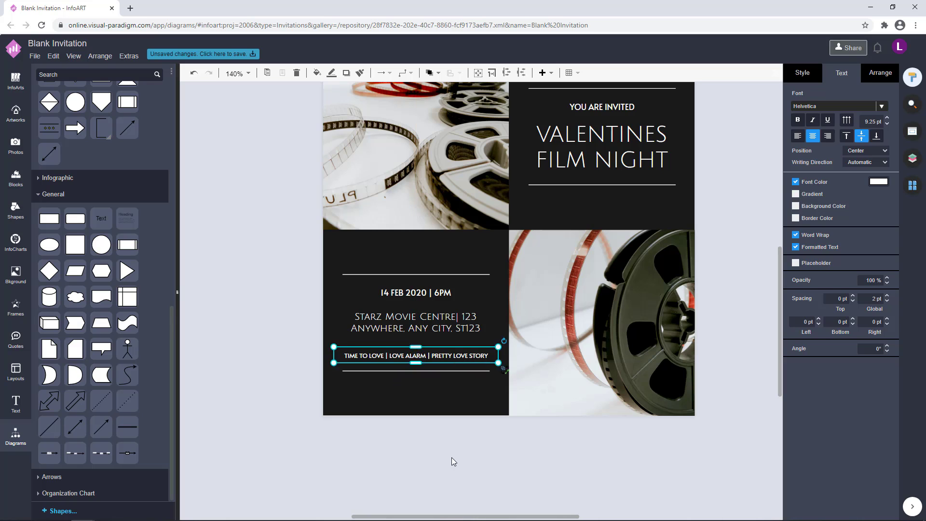
pyautogui.press('Down')
pyautogui.press('Down')
pyautogui.press('Down')
pyautogui.click(465, 435)
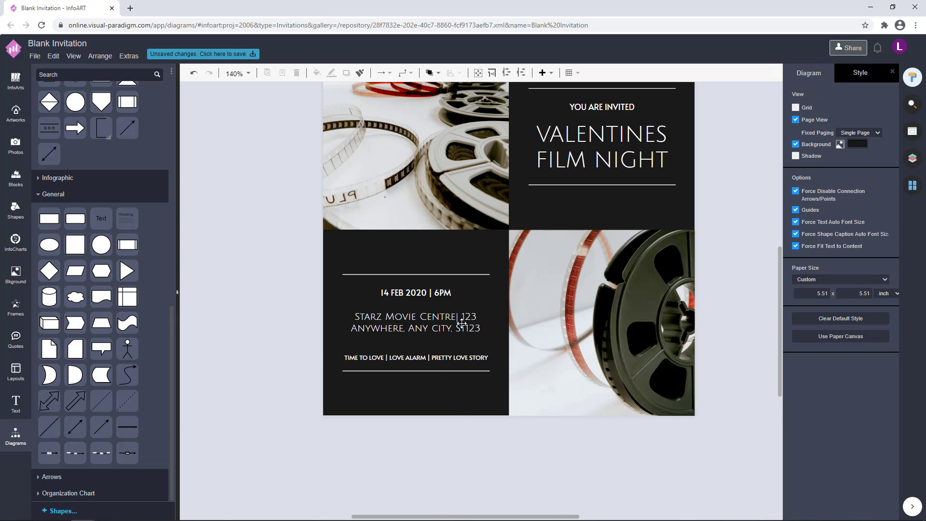
# Move the date and venue texts down together slightly, closer to the film titles.
pyautogui.scroll(1, 462, 332)
pyautogui.click(414, 335)
pyautogui.moveTo(414, 336); pyautogui.dragTo(415, 342)
pyautogui.click(471, 502)
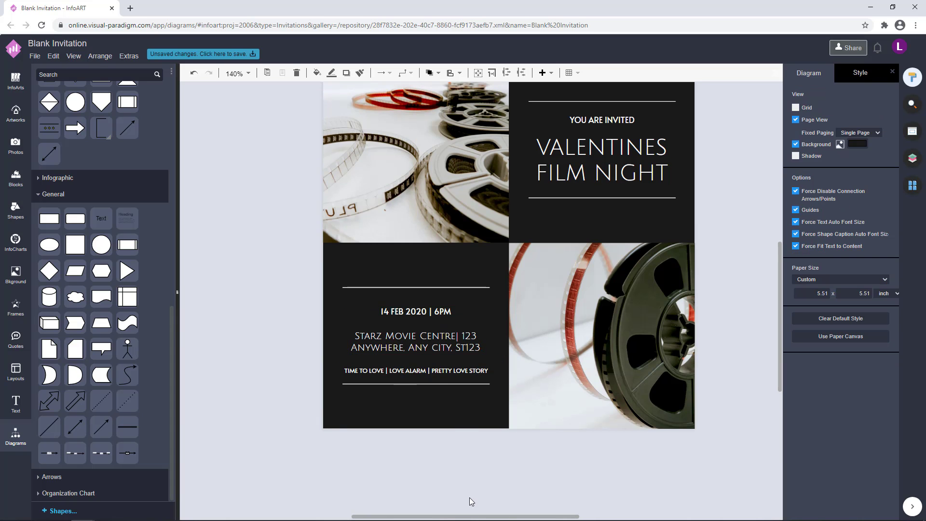
# Fine-tune the vertical positions of the date and venue texts to even out the spacing above the film titles.
pyautogui.scroll(-1, 470, 502)
pyautogui.click(444, 340)
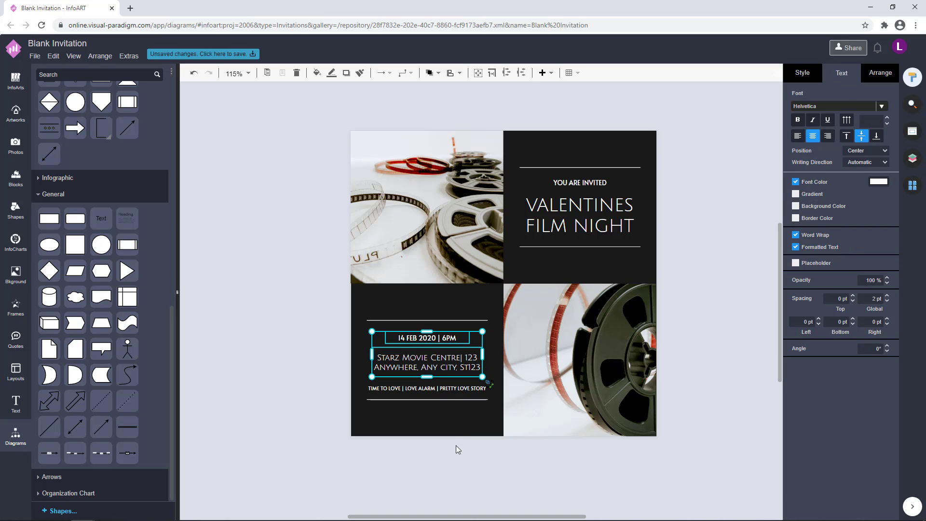
pyautogui.click(470, 372)
pyautogui.moveTo(470, 376); pyautogui.dragTo(458, 362)
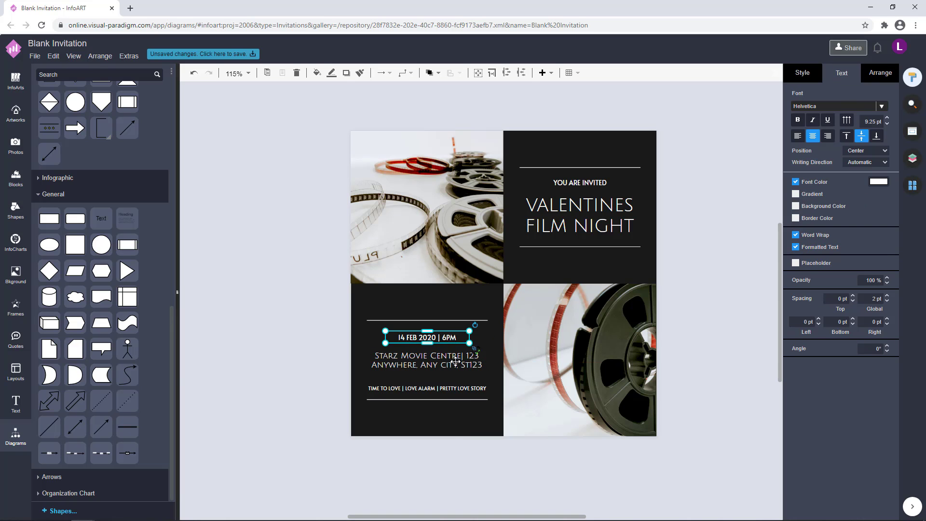
pyautogui.click(880, 73)
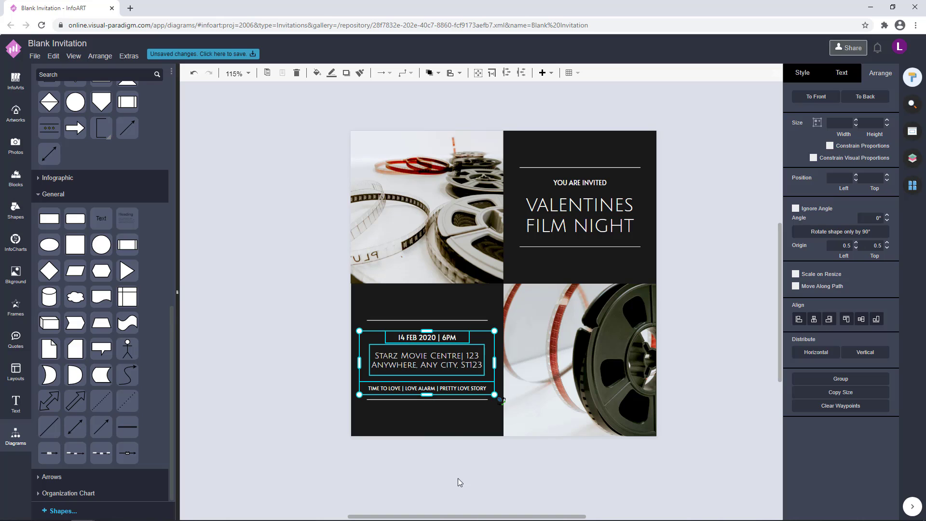
pyautogui.click(423, 425)
pyautogui.click(450, 365)
pyautogui.click(457, 371)
pyautogui.click(458, 386)
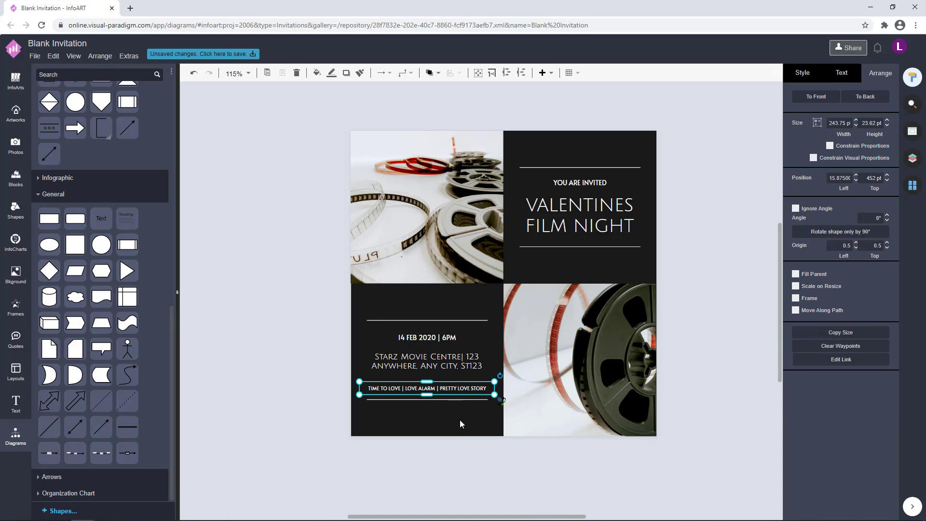
# Move the date, venue and film titles texts up together slightly to centre them between the two lines.
pyautogui.click(459, 424)
pyautogui.click(450, 340)
pyautogui.keyDown('shift'); pyautogui.click(448, 388); pyautogui.keyUp('shift')
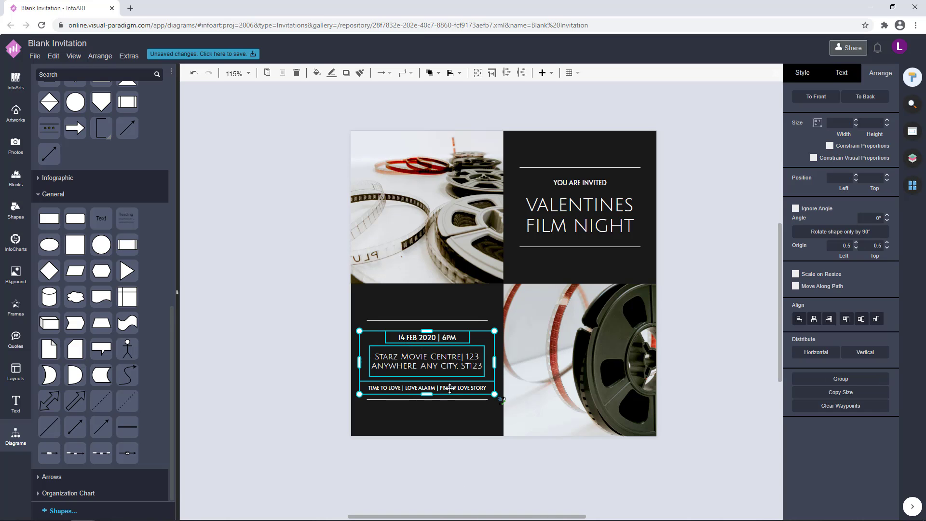
pyautogui.click(451, 435)
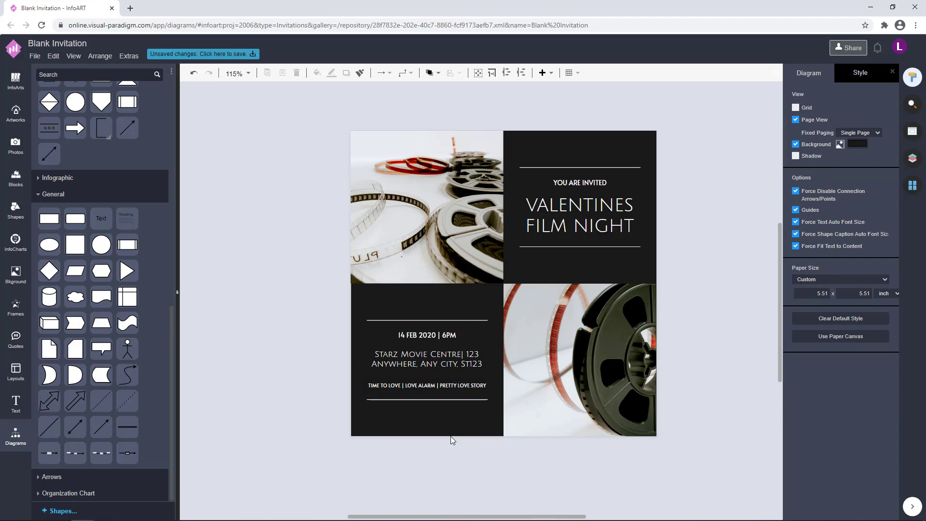
# Increase the font size of the film titles text slightly.
pyautogui.click(474, 385)
pyautogui.click(872, 134)
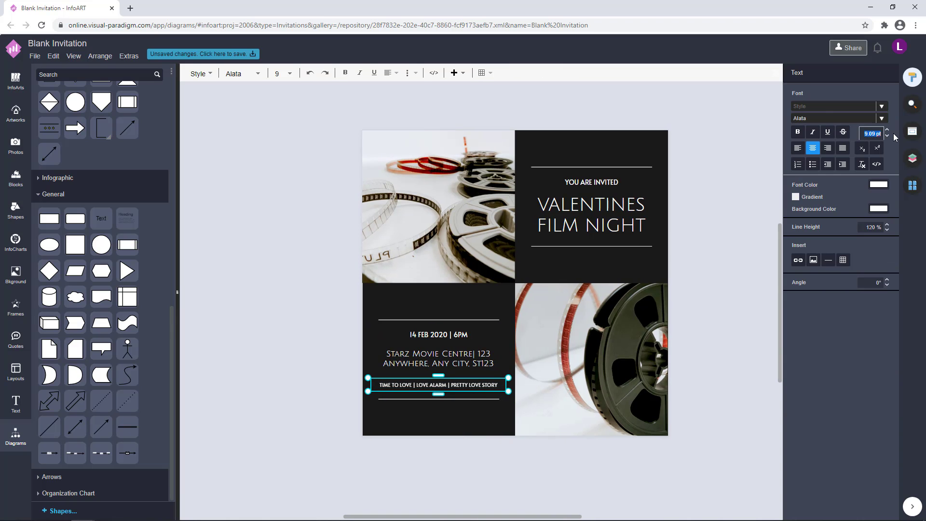
pyautogui.click(742, 315)
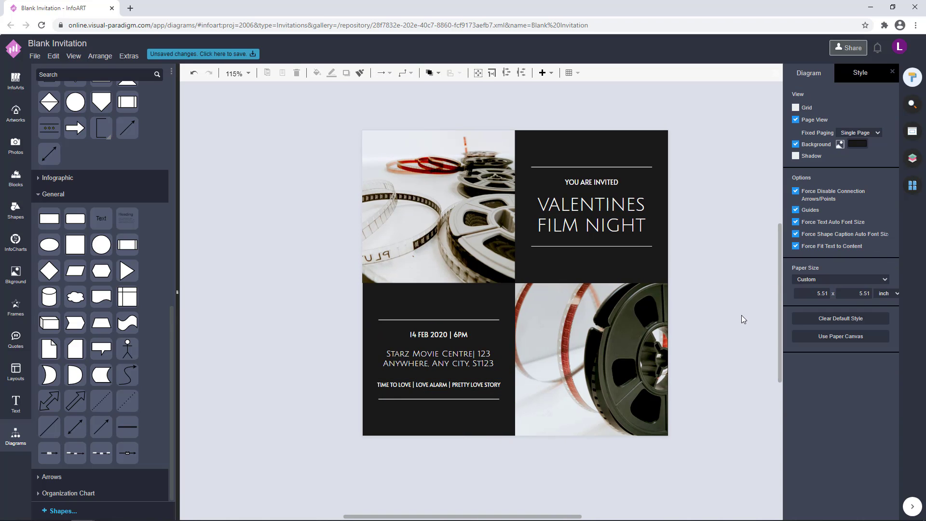
pyautogui.click(486, 370)
pyautogui.click(712, 334)
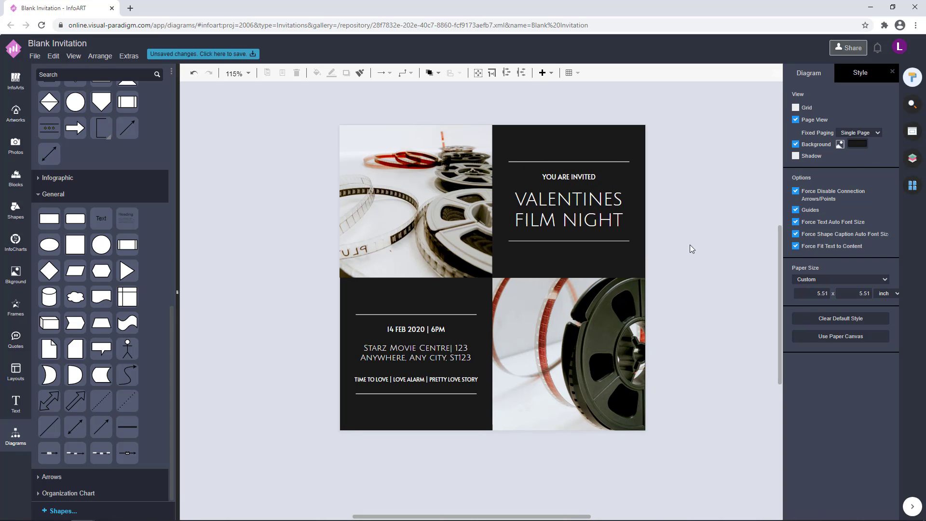
# Move the upper-right square's top line up and its bottom line down slightly to give the title more room.
pyautogui.scroll(-1, 691, 248)
pyautogui.moveTo(557, 135); pyautogui.dragTo(583, 133)
pyautogui.keyDown('shift'); pyautogui.click(600, 213); pyautogui.keyUp('shift')
pyautogui.moveTo(599, 214); pyautogui.dragTo(601, 218)
# Spread the lower-left square's two lines apart, moving the upper one up and the lower one down slightly.
pyautogui.click(455, 284)
pyautogui.moveTo(455, 289); pyautogui.dragTo(458, 283)
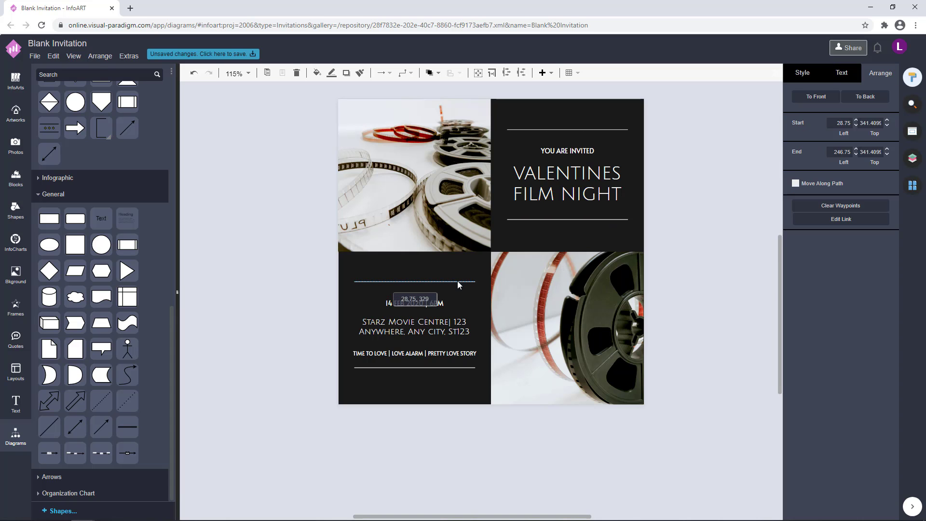
pyautogui.keyDown('shift'); pyautogui.click(452, 368); pyautogui.keyUp('shift')
pyautogui.moveTo(451, 367); pyautogui.dragTo(450, 374)
pyautogui.click(465, 416)
# Nudge the lines and texts of the lower-left square, and likewise those of the upper-right square, down slightly to centre each block.
pyautogui.moveTo(486, 434); pyautogui.dragTo(345, 274)
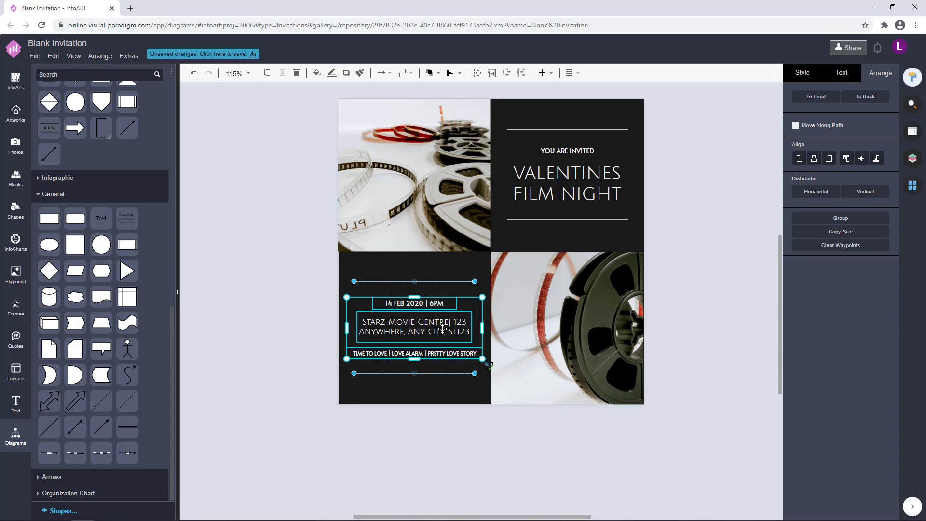
pyautogui.click(644, 215)
pyautogui.click(567, 150)
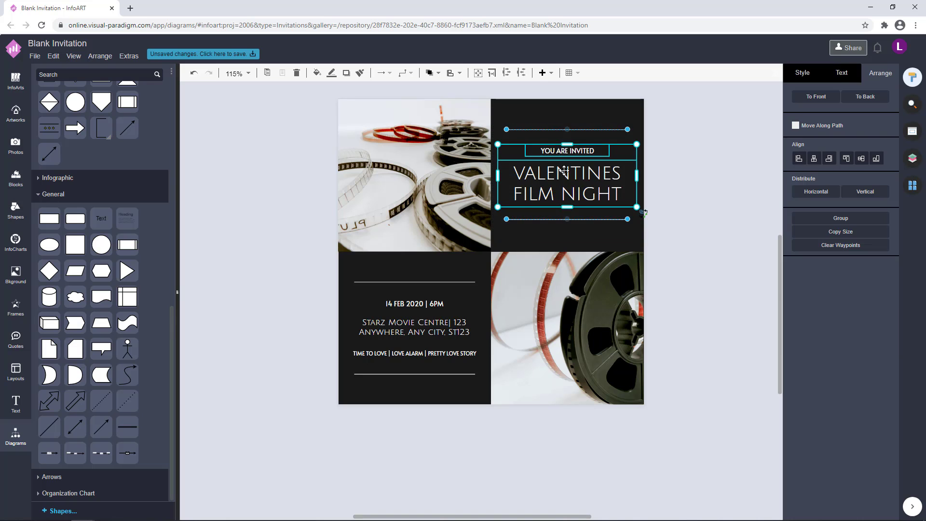
pyautogui.keyDown('shift'); pyautogui.click(623, 184); pyautogui.keyUp('shift')
pyautogui.click(692, 199)
# Fine-tune the vertical position of the date, venue and film titles texts between the lower-left square's lines.
pyautogui.scroll(-1, 692, 198)
pyautogui.click(462, 285)
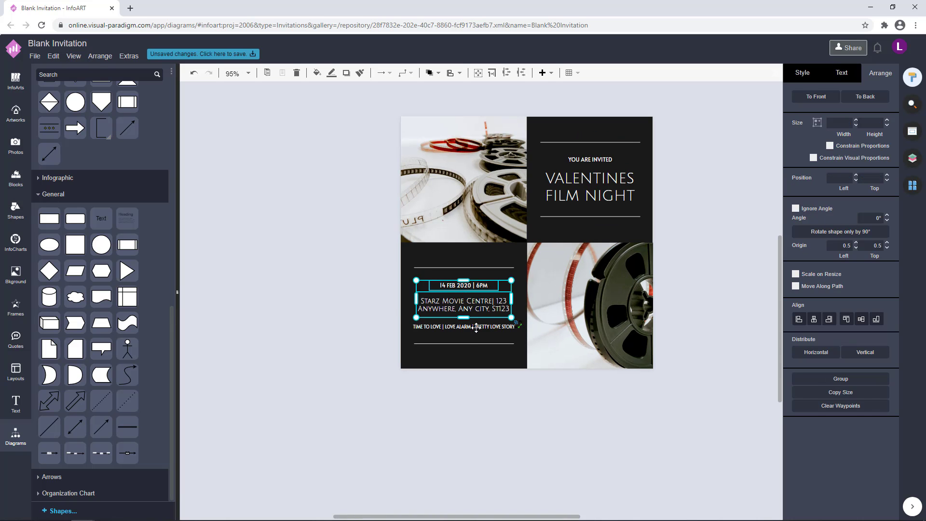
pyautogui.click(693, 268)
pyautogui.scroll(-1, 686, 266)
pyautogui.click(448, 285)
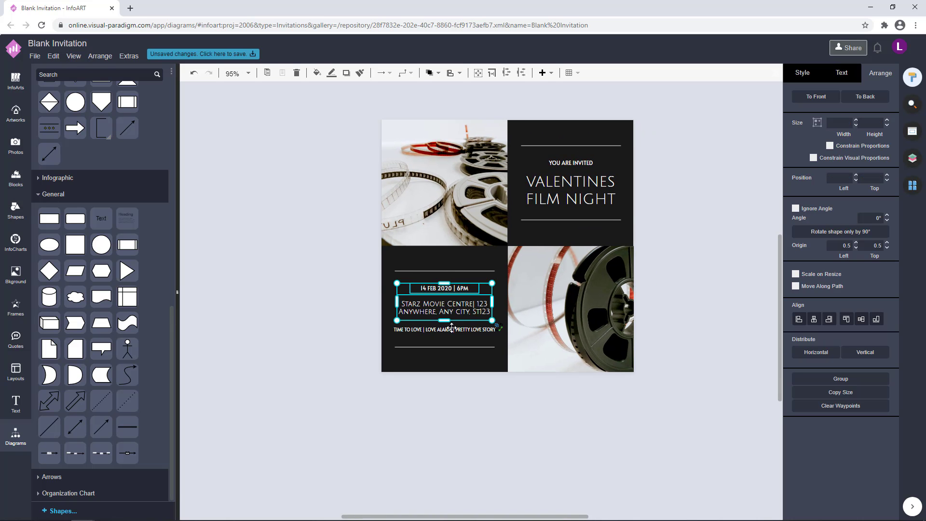
pyautogui.click(690, 276)
pyautogui.scroll(1, 690, 275)
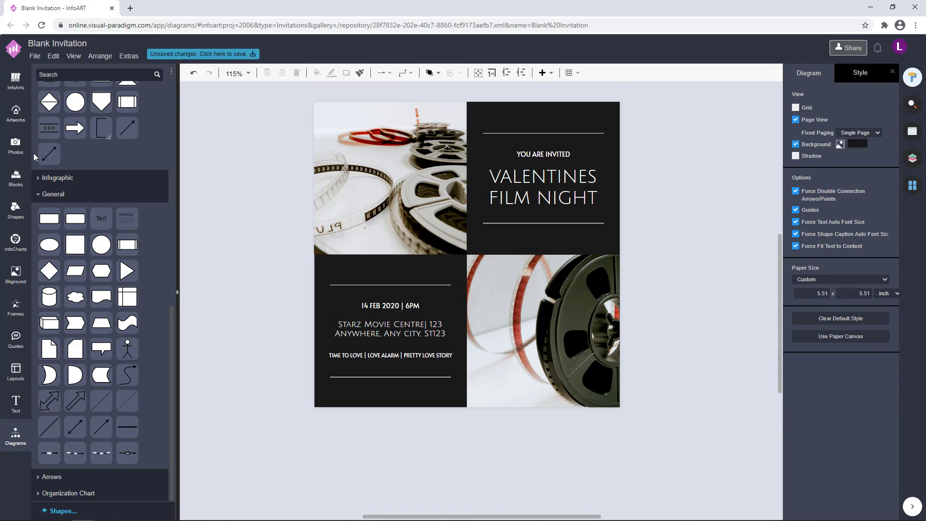
# Search the artworks for "heart" and add a small solid heart coloured white beside the invitation.
pyautogui.click(15, 113)
pyautogui.click(88, 72)
pyautogui.write('heart')
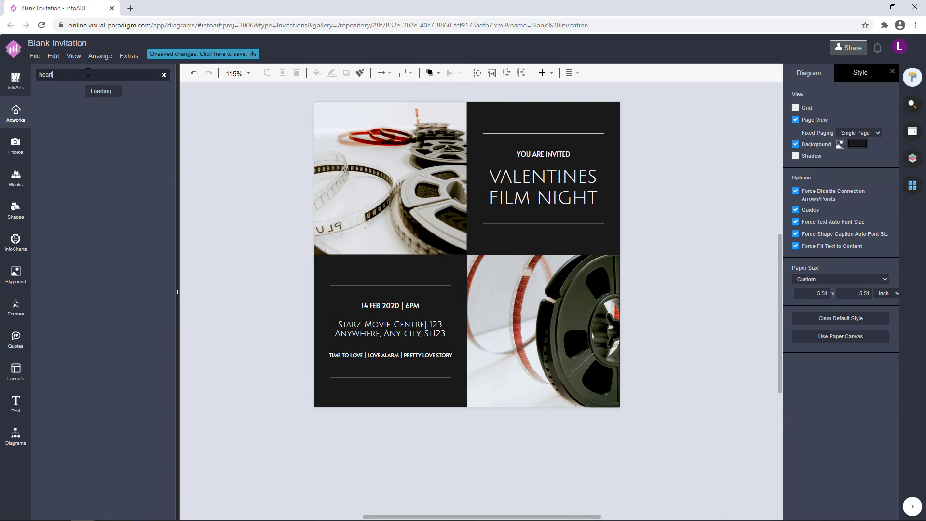
pyautogui.scroll(-4, 96, 289)
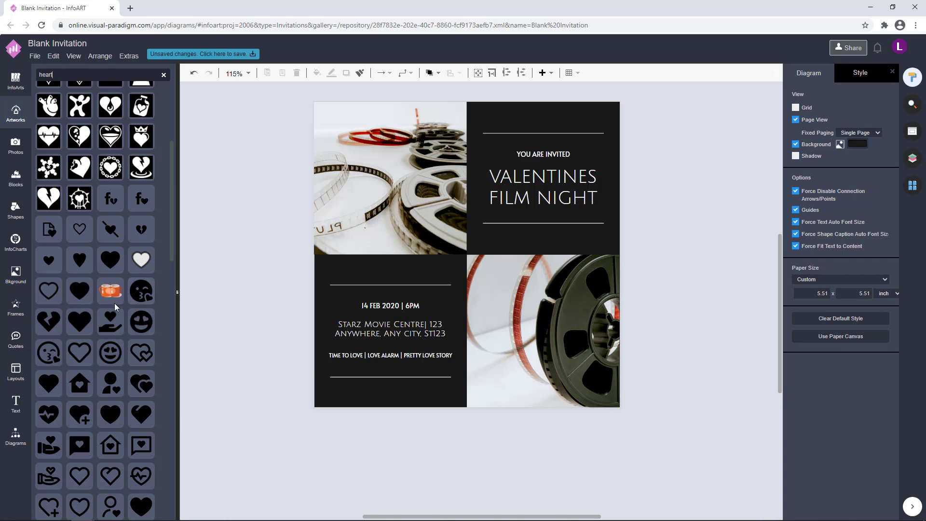
pyautogui.moveTo(79, 321); pyautogui.dragTo(659, 161)
pyautogui.moveTo(738, 240); pyautogui.dragTo(673, 170)
pyautogui.click(802, 73)
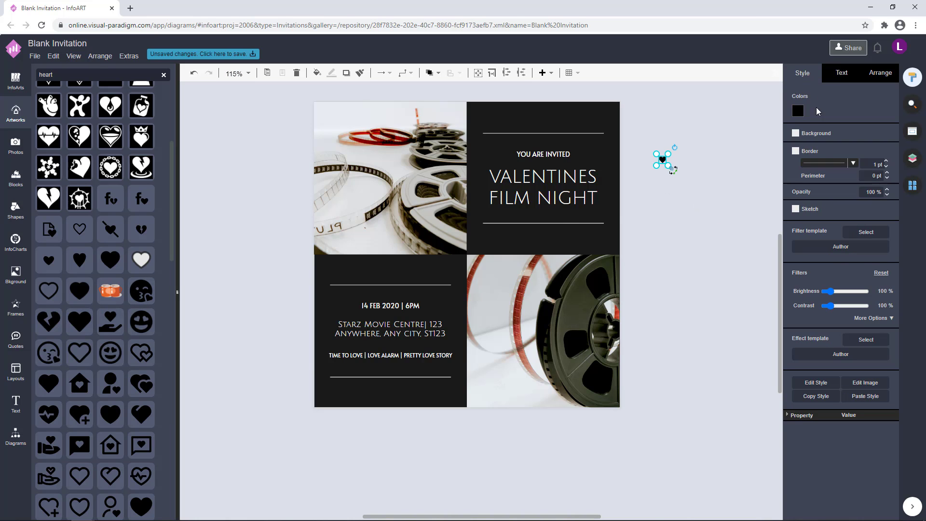
pyautogui.click(799, 110)
pyautogui.click(820, 240)
pyautogui.click(893, 332)
# Place copies of the white heart centred above and below the line pairs of the upper-right and lower-left squares.
pyautogui.moveTo(662, 160); pyautogui.dragTo(543, 235)
pyautogui.click(581, 132)
pyautogui.hotkey('ctrl', 'z')
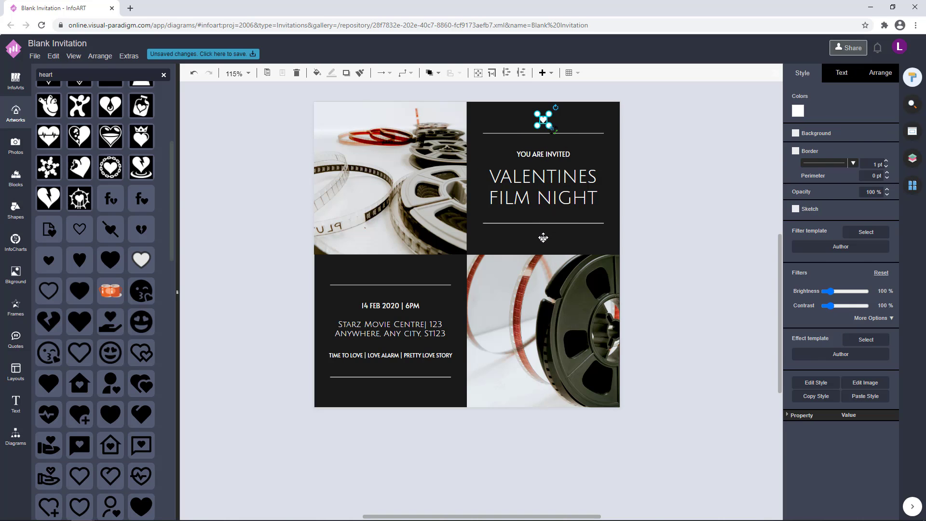
pyautogui.click(880, 73)
pyautogui.click(681, 200)
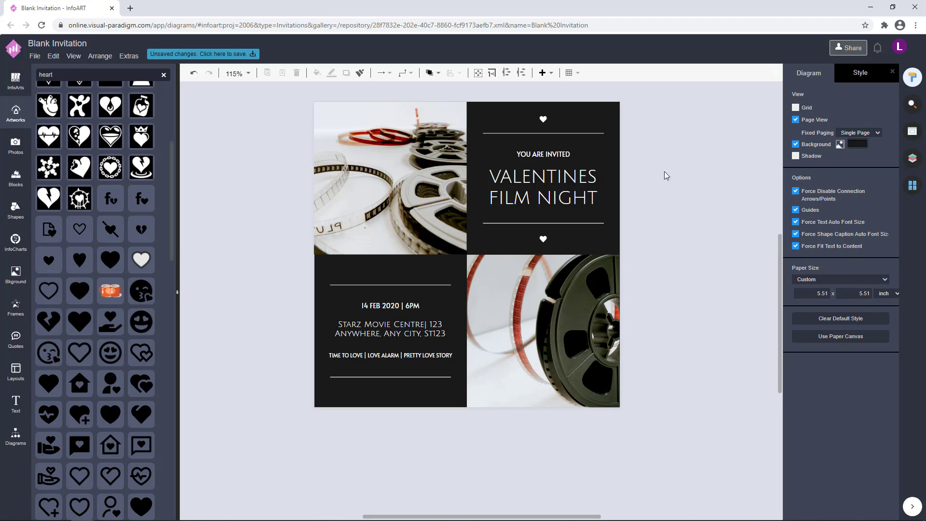
pyautogui.moveTo(549, 119); pyautogui.dragTo(392, 273)
pyautogui.click(719, 290)
# Colour both hearts of the lower-left square crimson.
pyautogui.click(390, 269)
pyautogui.click(802, 72)
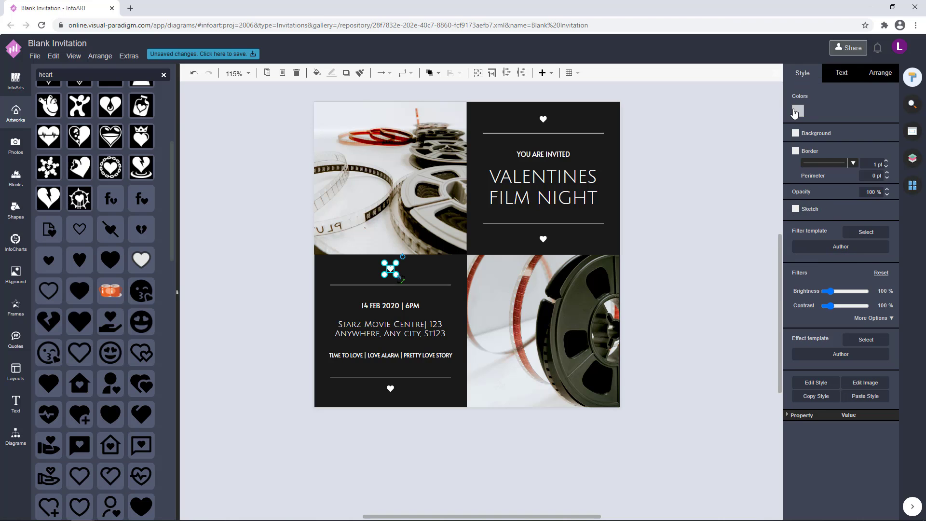
pyautogui.click(797, 110)
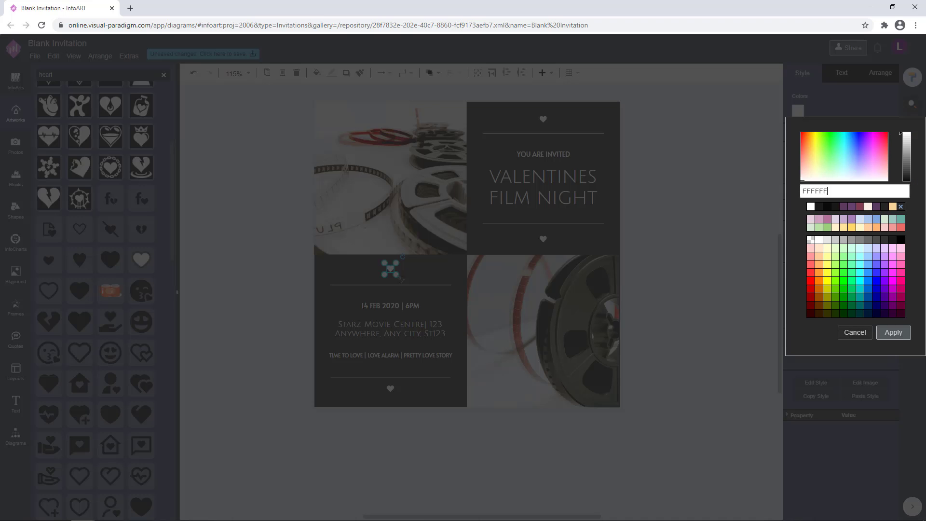
pyautogui.click(901, 280)
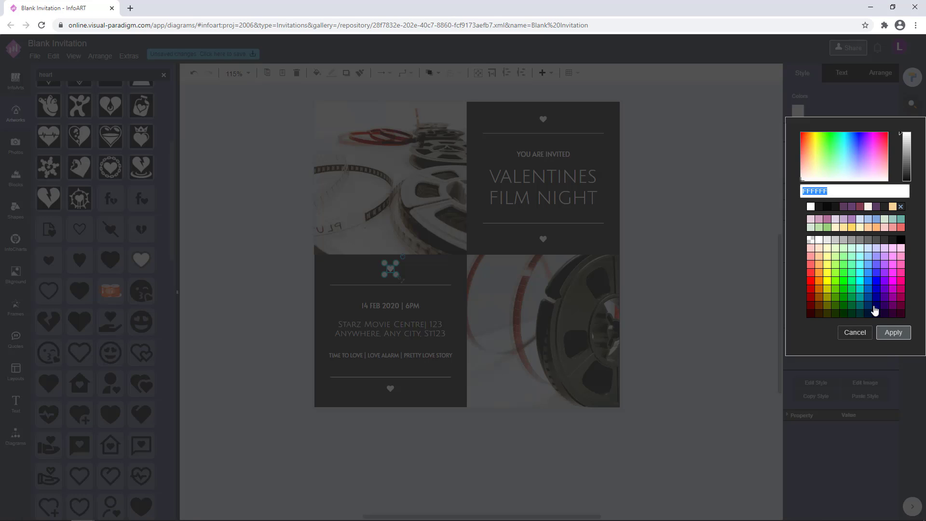
pyautogui.click(893, 332)
pyautogui.click(390, 388)
pyautogui.click(797, 111)
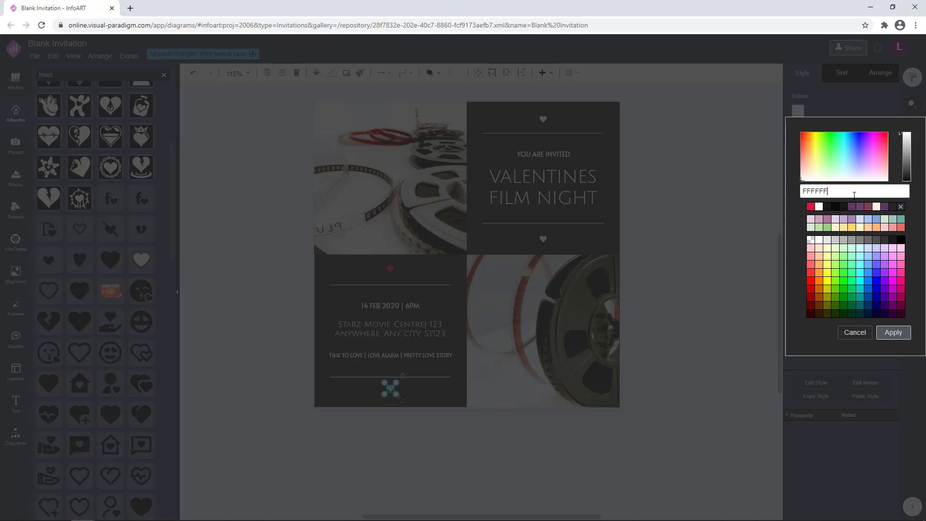
pyautogui.click(810, 206)
pyautogui.click(893, 332)
pyautogui.click(680, 312)
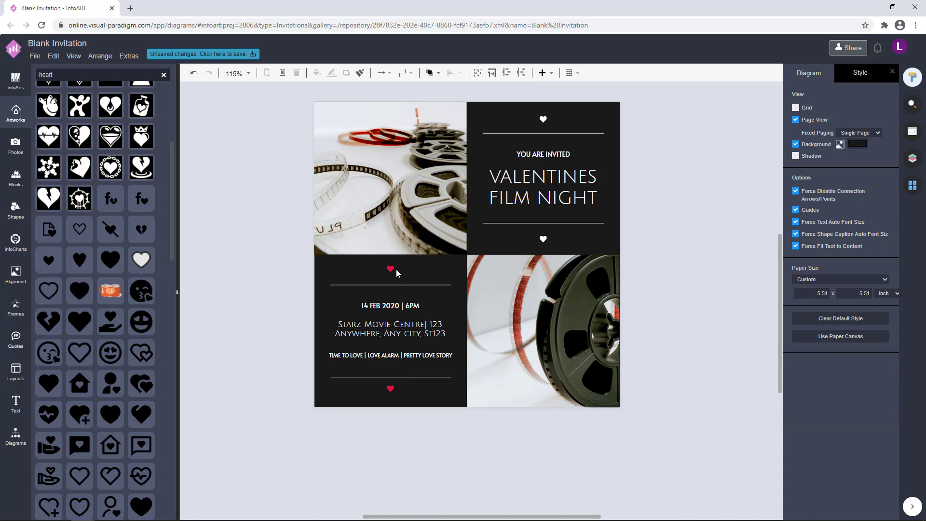
# Change both hearts of the lower-left square to the warmer red C42716.
pyautogui.click(392, 269)
pyautogui.click(797, 110)
pyautogui.moveTo(863, 138); pyautogui.dragTo(796, 140)
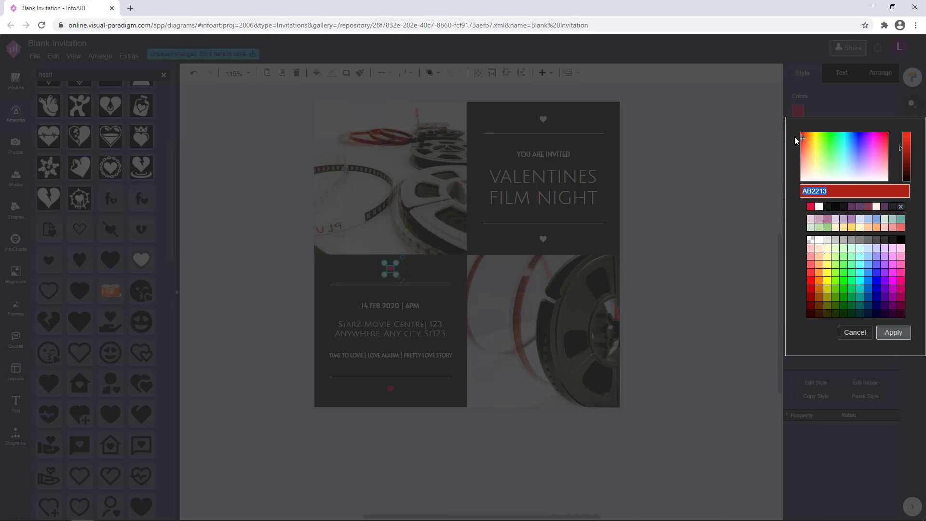
pyautogui.moveTo(905, 152); pyautogui.dragTo(903, 144)
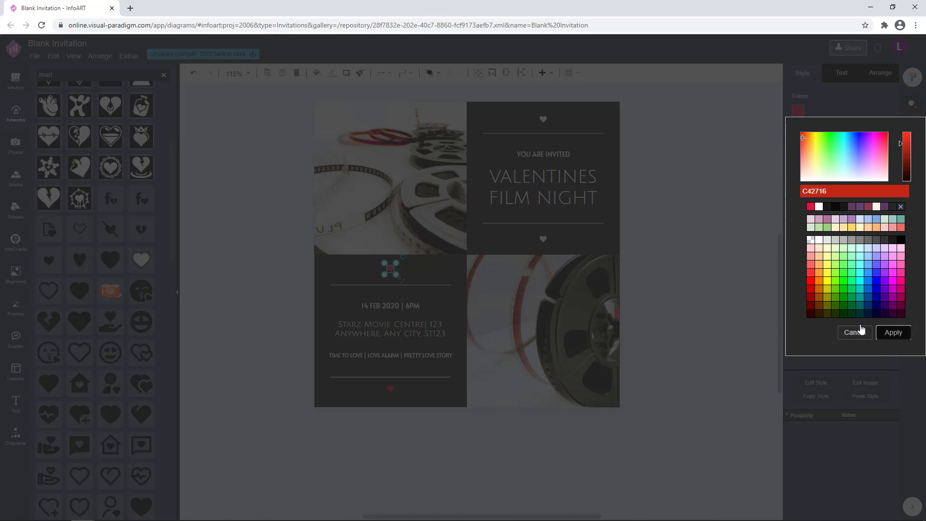
pyautogui.click(854, 333)
pyautogui.click(402, 393)
pyautogui.click(390, 388)
pyautogui.click(796, 113)
pyautogui.click(810, 209)
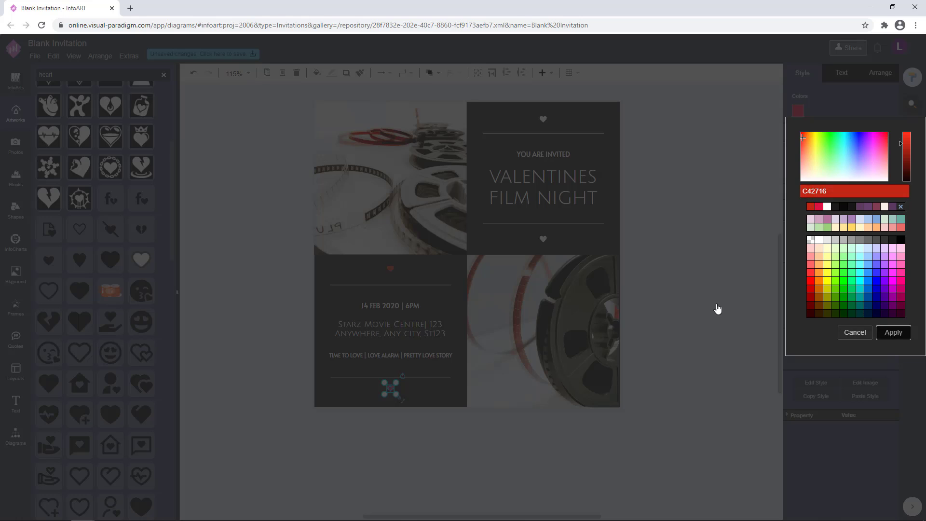
pyautogui.click(684, 313)
pyautogui.click(401, 304)
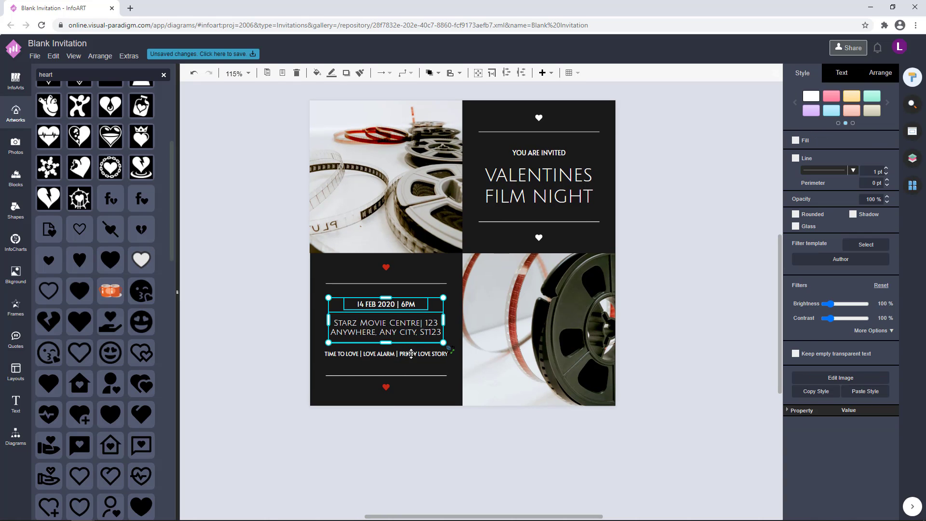
pyautogui.click(632, 305)
pyautogui.moveTo(667, 326); pyautogui.dragTo(683, 329)
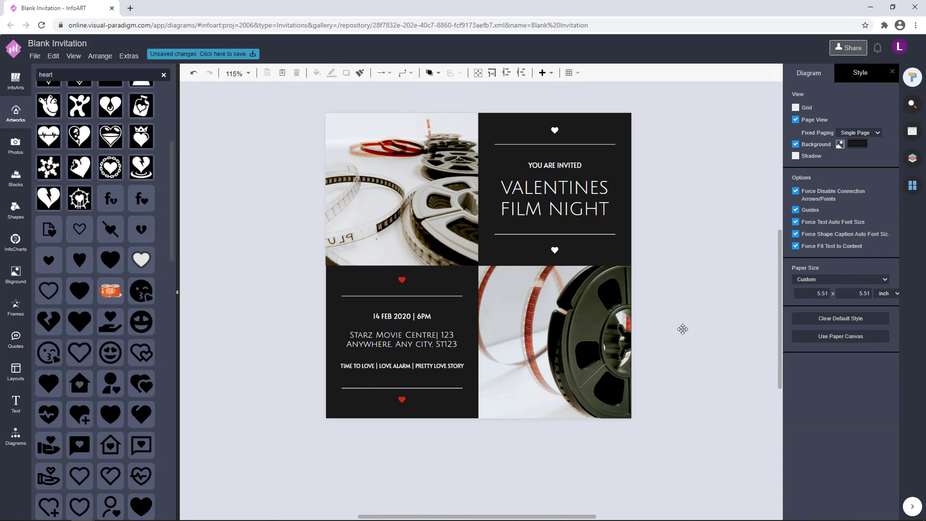
# Colour both hearts of the upper-right square with the same red, C42716.
pyautogui.click(554, 130)
pyautogui.click(797, 110)
pyautogui.click(811, 207)
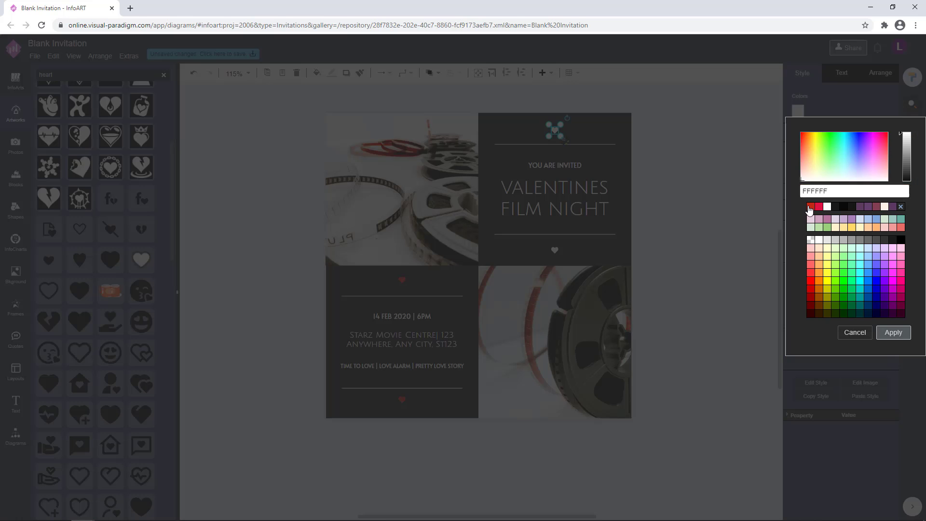
pyautogui.click(893, 333)
pyautogui.click(555, 250)
pyautogui.click(798, 110)
pyautogui.click(811, 206)
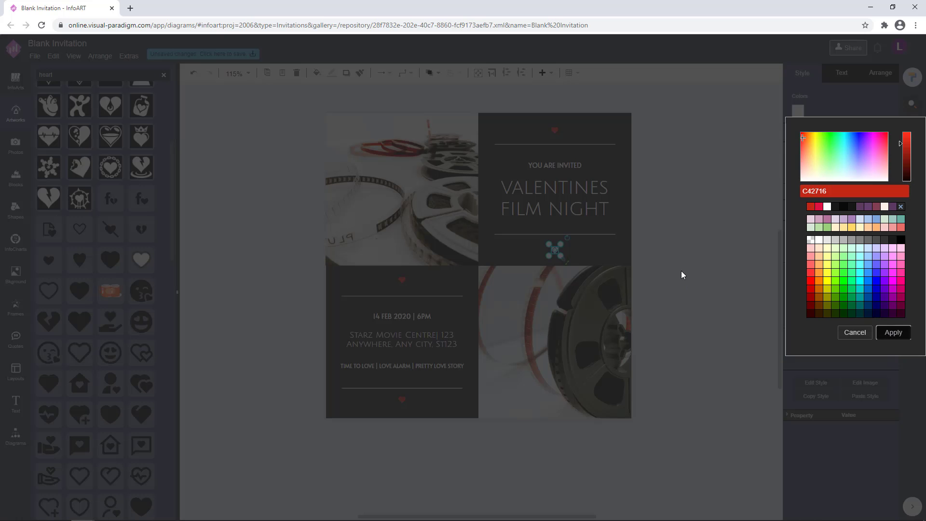
pyautogui.click(678, 289)
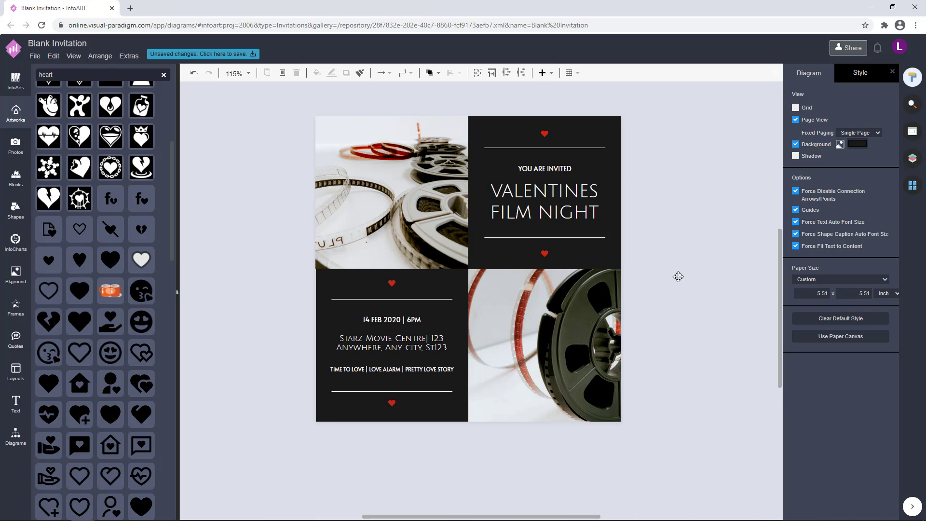
pyautogui.click(553, 319)
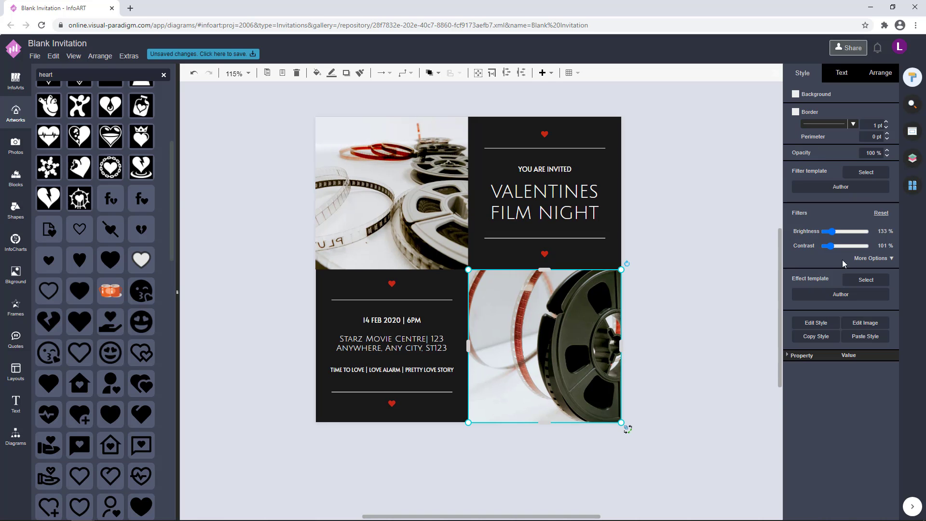
pyautogui.click(728, 240)
pyautogui.scroll(-1, 655, 261)
# Try a different font style on the whole VALENTINES FILM NIGHT title and undo it.
pyautogui.doubleClick(552, 206)
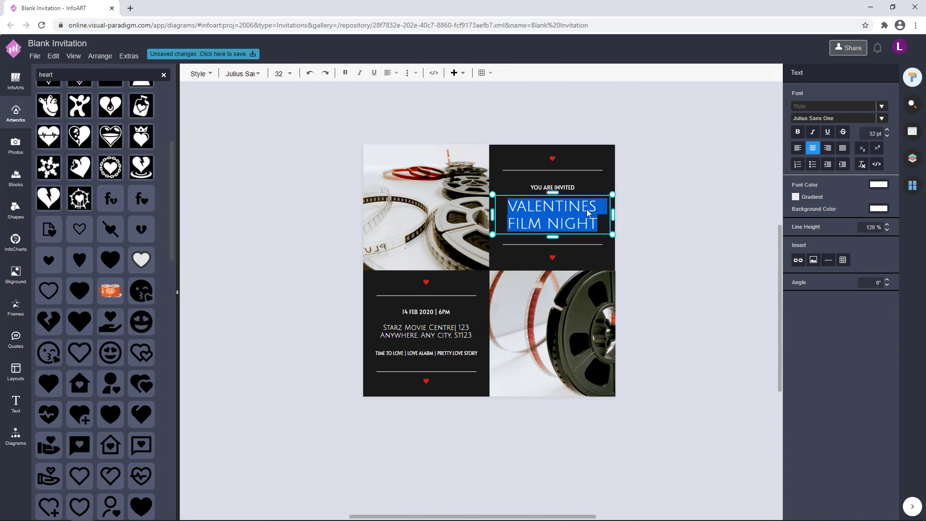
pyautogui.click(812, 136)
pyautogui.click(666, 180)
pyautogui.hotkey('ctrl', 'z')
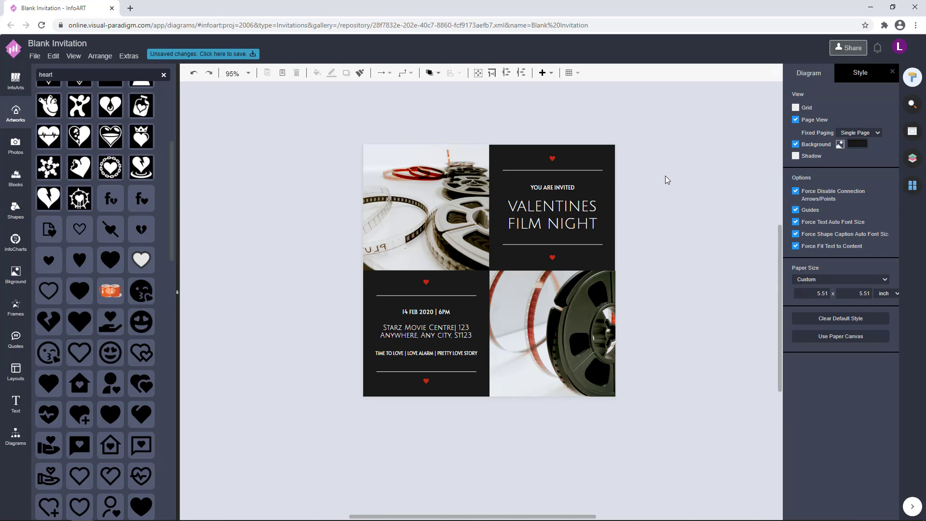
# Try bold on only the word VALENTINES in the title and undo it.
pyautogui.doubleClick(588, 206)
pyautogui.moveTo(600, 207); pyautogui.dragTo(509, 206)
pyautogui.click(797, 131)
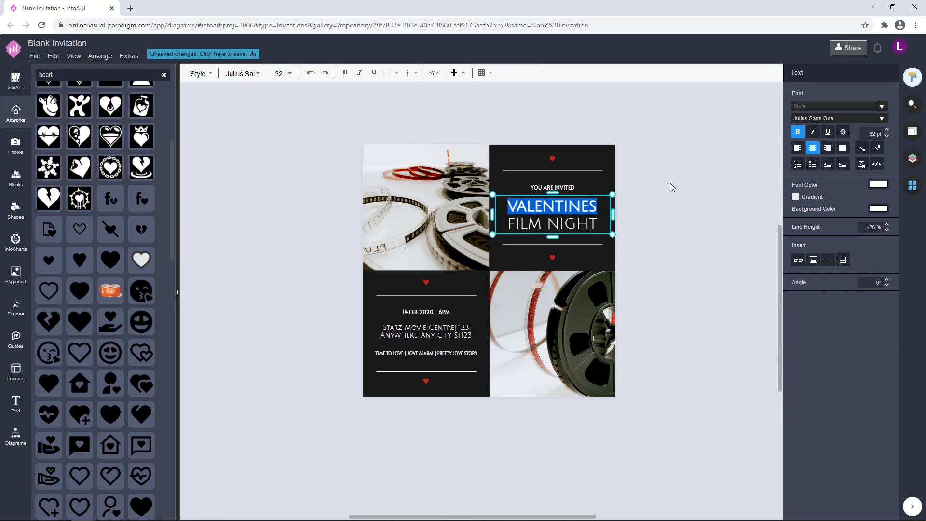
pyautogui.click(625, 232)
pyautogui.hotkey('ctrl', 'z')
# Make the word VALENTINES in the title bold, leaving FILM NIGHT in regular weight.
pyautogui.scroll(1, 577, 215)
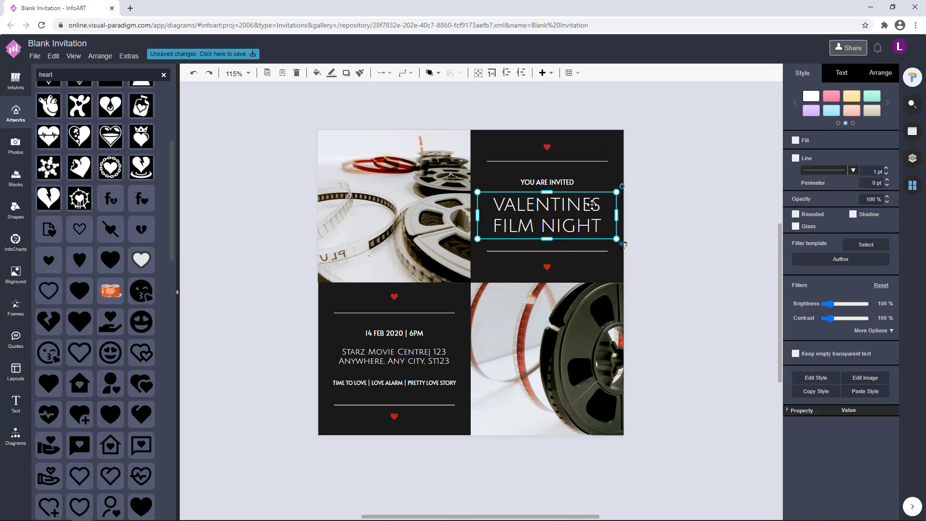
pyautogui.doubleClick(594, 206)
pyautogui.moveTo(601, 207); pyautogui.dragTo(499, 209)
pyautogui.click(798, 132)
pyautogui.click(674, 178)
pyautogui.scroll(-2, 644, 207)
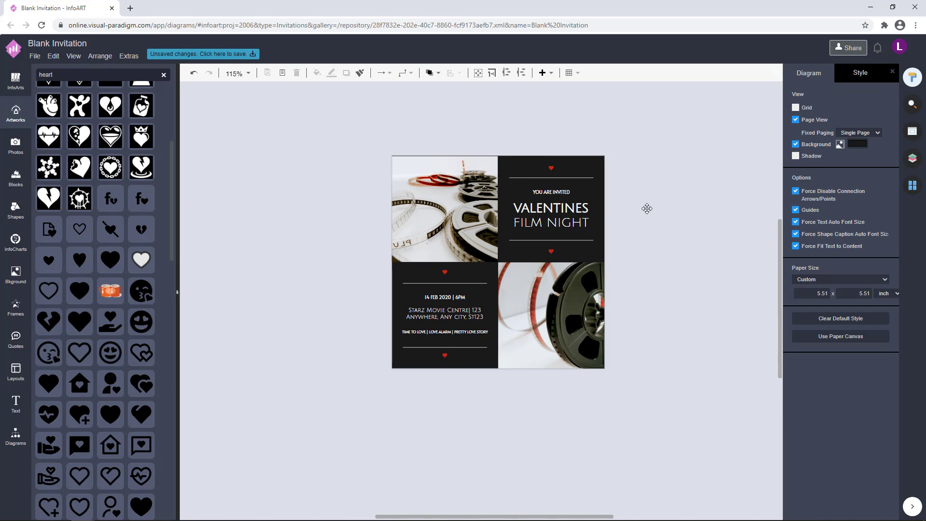
pyautogui.scroll(2, 668, 233)
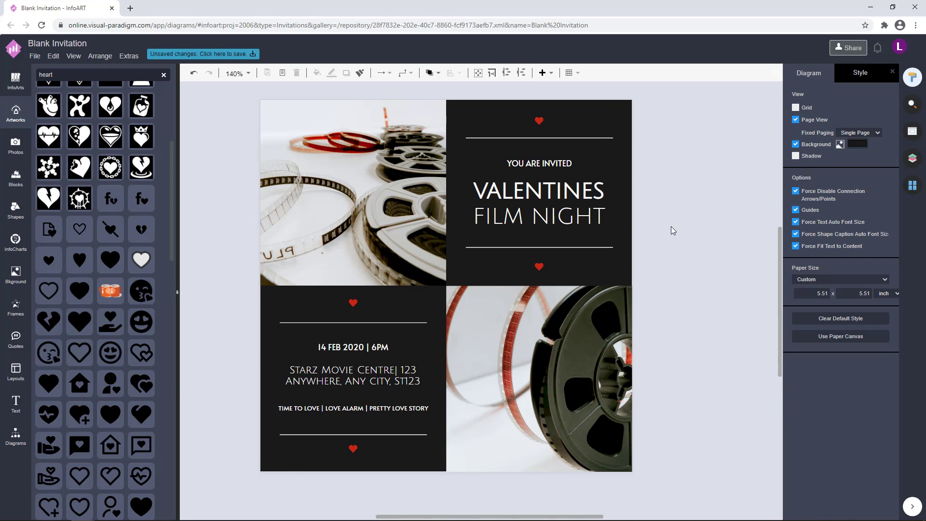
# Shrink the title text slightly and re-centre it together with YOU ARE INVITED between the upper-right square's lines.
pyautogui.scroll(-2, 672, 226)
pyautogui.click(609, 206)
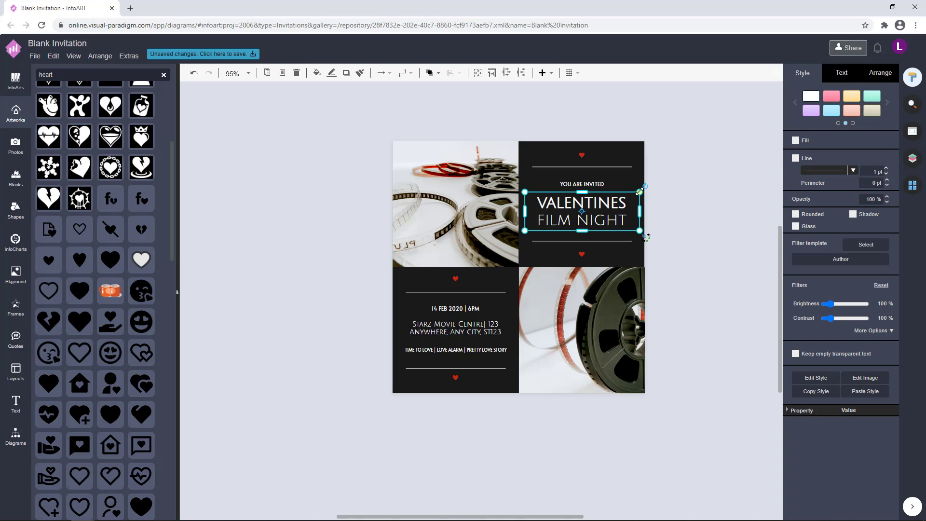
pyautogui.moveTo(639, 191); pyautogui.dragTo(603, 207)
pyautogui.keyDown('shift'); pyautogui.click(601, 184); pyautogui.keyUp('shift')
pyautogui.click(880, 73)
pyautogui.click(697, 193)
pyautogui.click(652, 233)
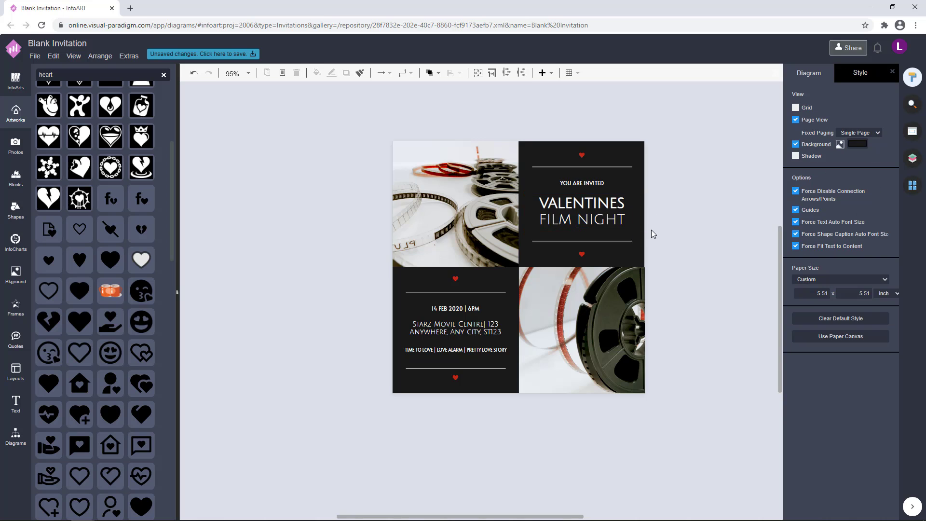
pyautogui.moveTo(653, 233); pyautogui.dragTo(528, 175)
pyautogui.moveTo(584, 214); pyautogui.dragTo(584, 215)
pyautogui.click(685, 191)
pyautogui.click(468, 313)
pyautogui.keyDown('shift'); pyautogui.click(467, 329); pyautogui.keyUp('shift')
pyautogui.keyDown('shift'); pyautogui.click(468, 352); pyautogui.keyUp('shift')
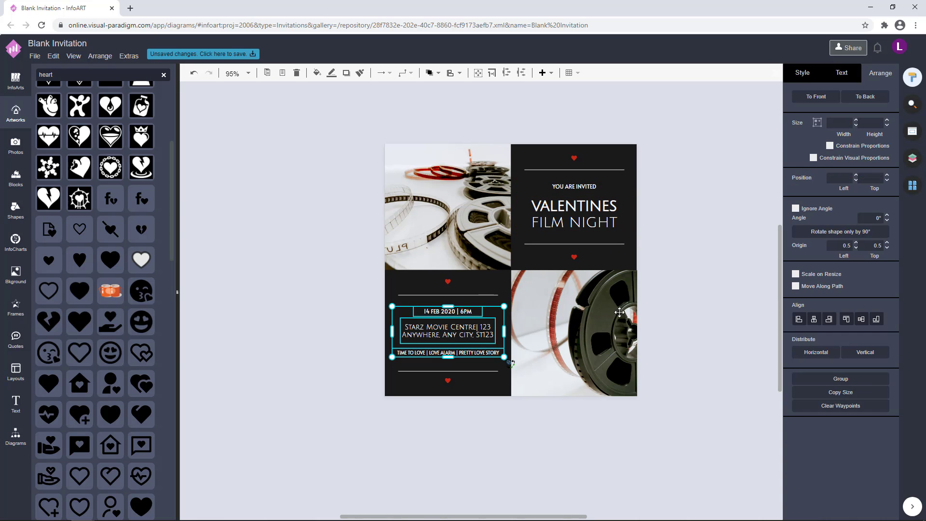
pyautogui.click(692, 272)
# Set the line height of the lower-left square's venue text to 130% and nudge the text up slightly.
pyautogui.doubleClick(468, 328)
pyautogui.click(888, 225)
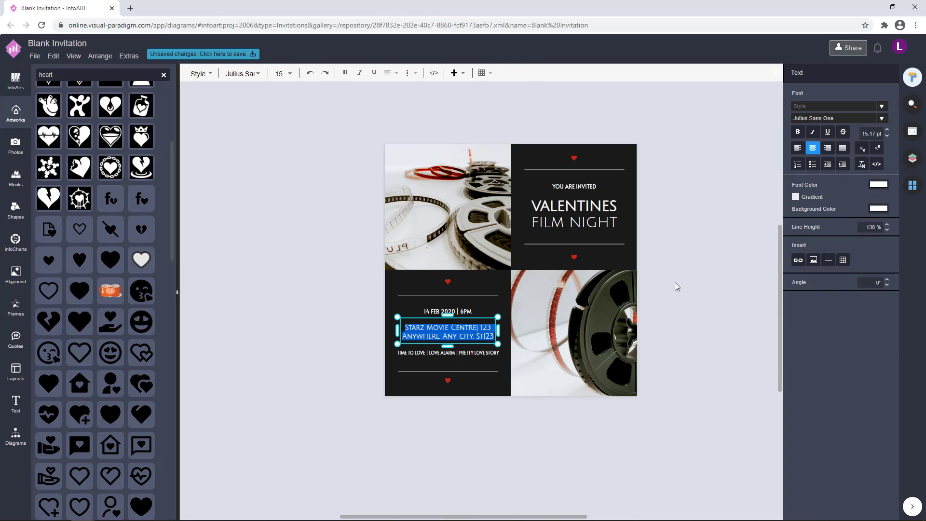
pyautogui.click(674, 284)
pyautogui.click(477, 329)
pyautogui.click(661, 288)
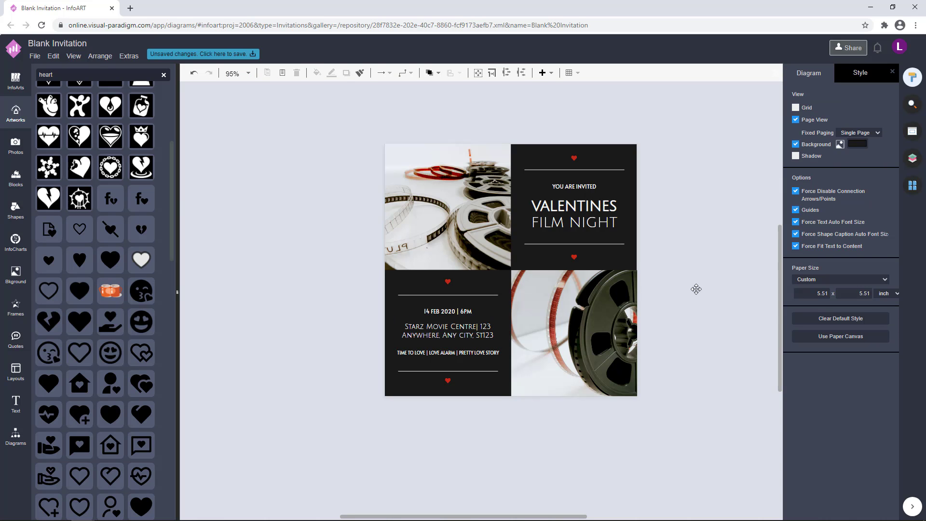
# Darken the page's background colour slightly to a deeper black.
pyautogui.click(611, 244)
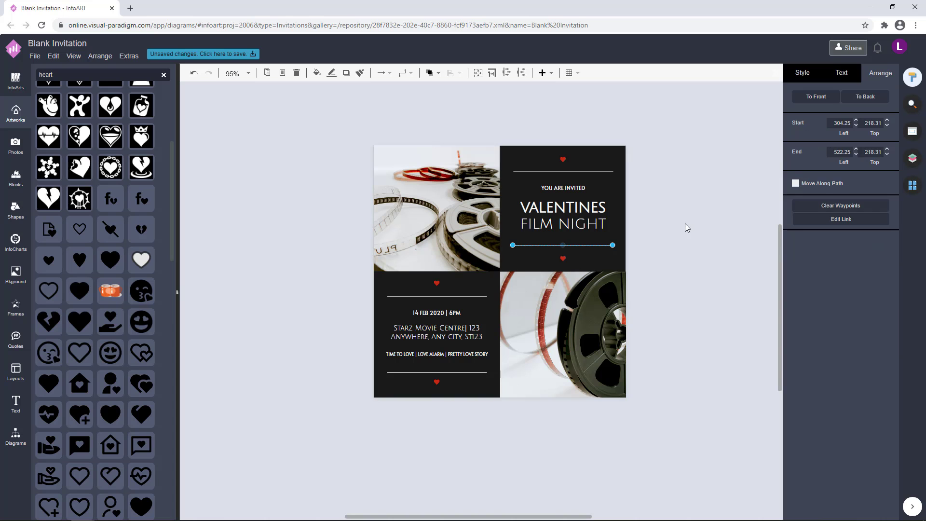
pyautogui.click(649, 260)
pyautogui.scroll(2, 649, 260)
pyautogui.click(858, 144)
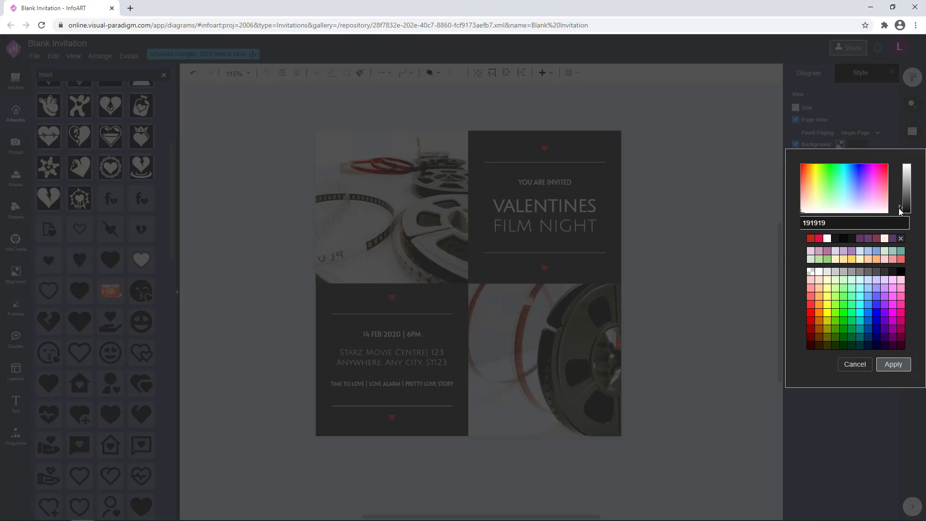
pyautogui.click(893, 364)
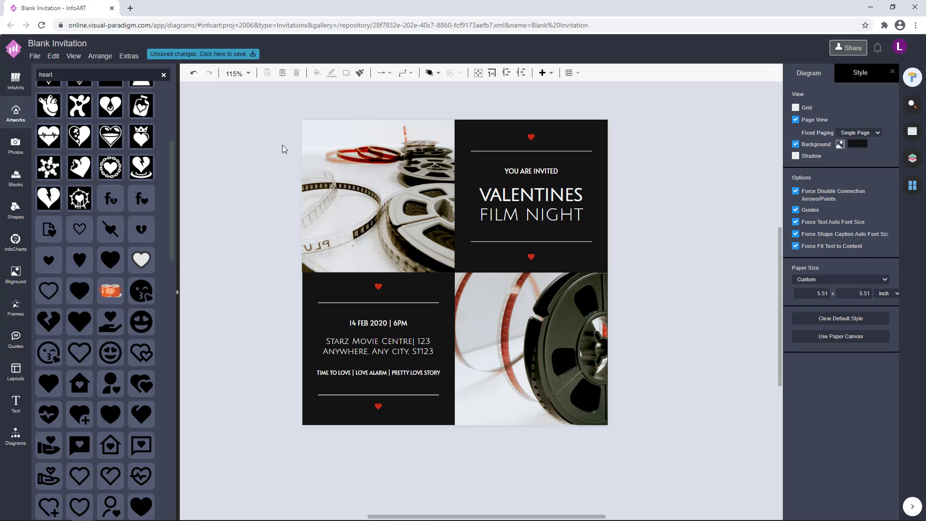
# Save the design to VP Online as "Black And Red Photo Grids Valentines Day Movie Night Invitation".
pyautogui.click(227, 57)
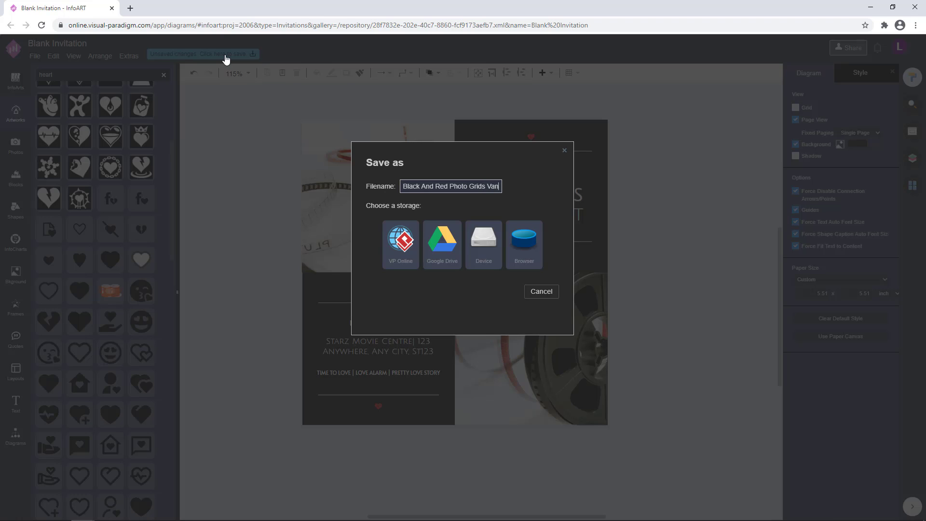
pyautogui.write('Black And Red Photo Grids Valent')
pyautogui.write('ines Day Movie ')
pyautogui.write('Night Invotatio')
pyautogui.write('n')
pyautogui.press('BackSpace')
pyautogui.press('BackSpace')
pyautogui.press('BackSpace')
pyautogui.press('BackSpace')
pyautogui.press('BackSpace')
pyautogui.press('BackSpace')
pyautogui.press('BackSpace')
pyautogui.write('itatio')
pyautogui.click(503, 190)
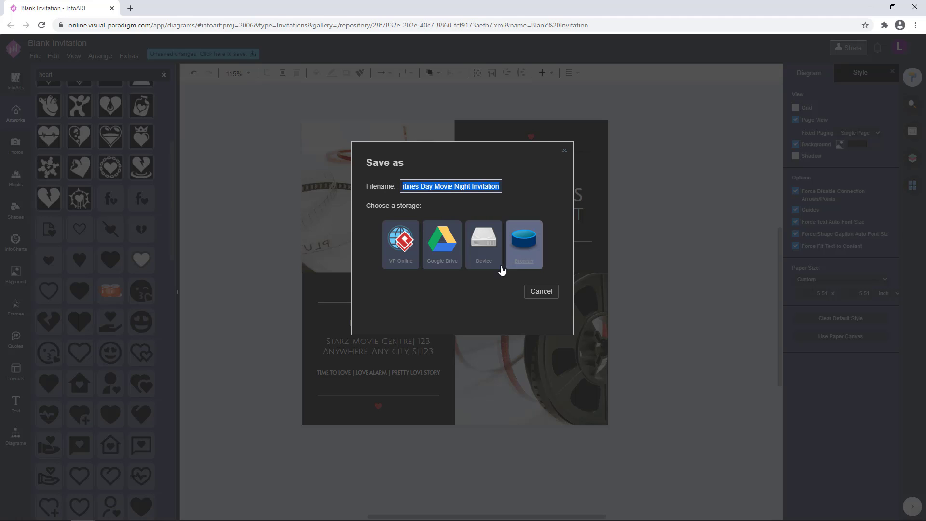
pyautogui.click(401, 244)
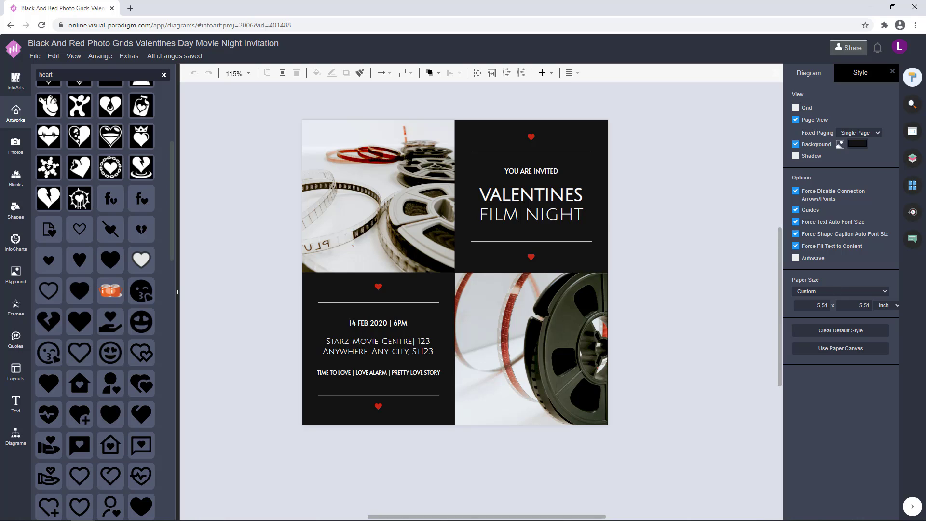